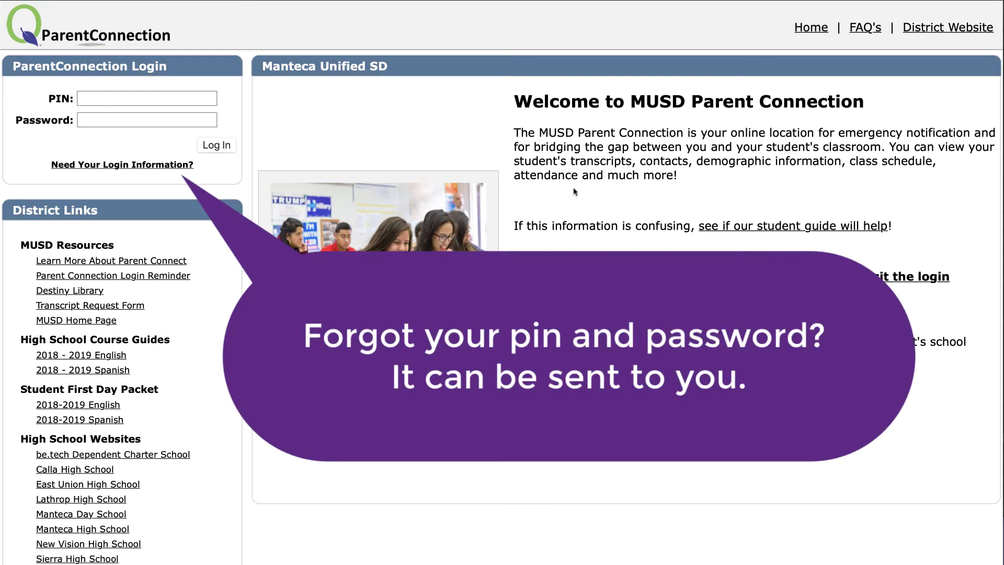
Request the login PIN and password by e-mail, which fails with an e-mail-not-on-file error
{"action": "left_click", "coordinate": [121, 97]}
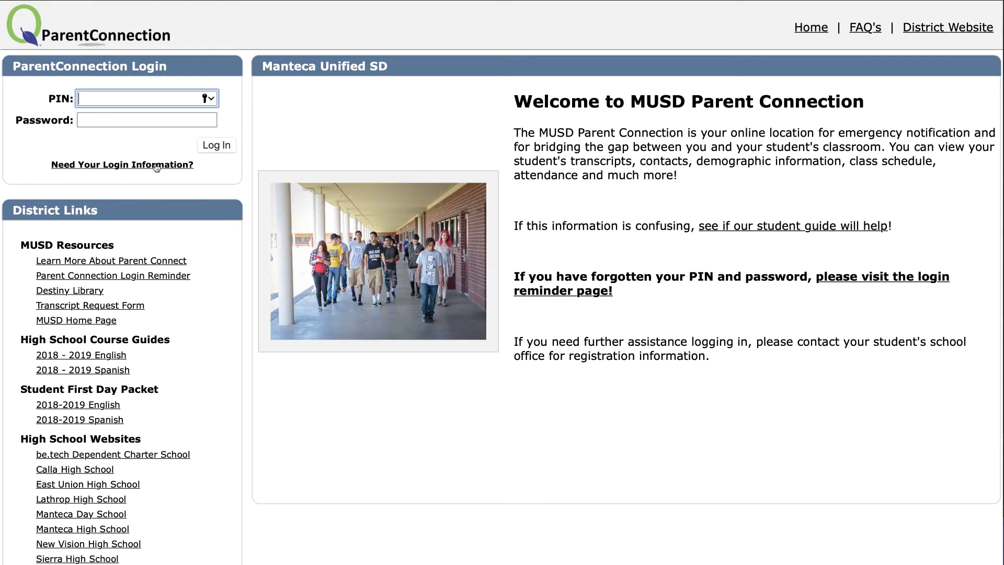
{"action": "left_click", "coordinate": [156, 165]}
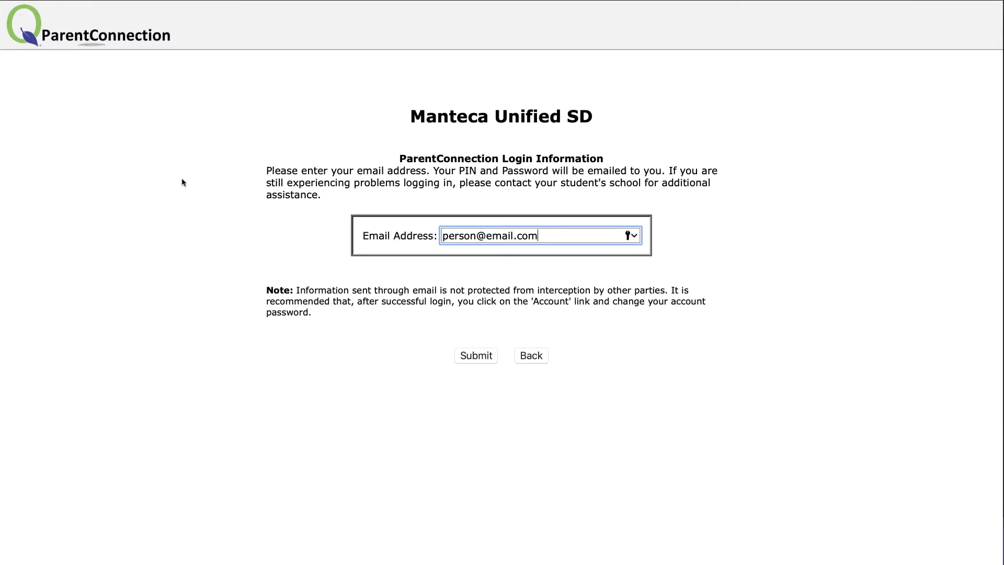
{"action": "left_click", "coordinate": [491, 359]}
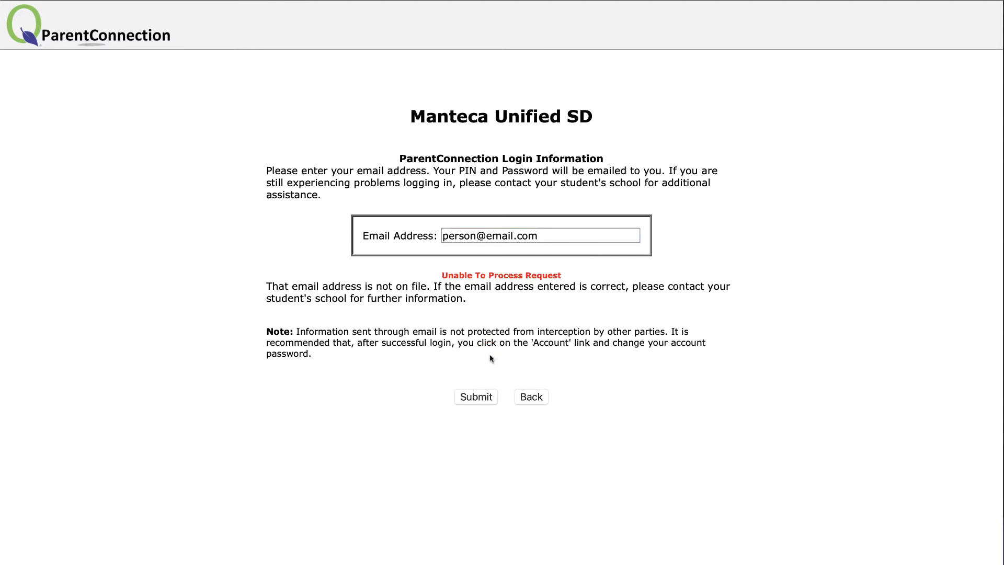
{"action": "left_click_drag", "start_coordinate": [475, 302], "coordinate": [263, 292]}
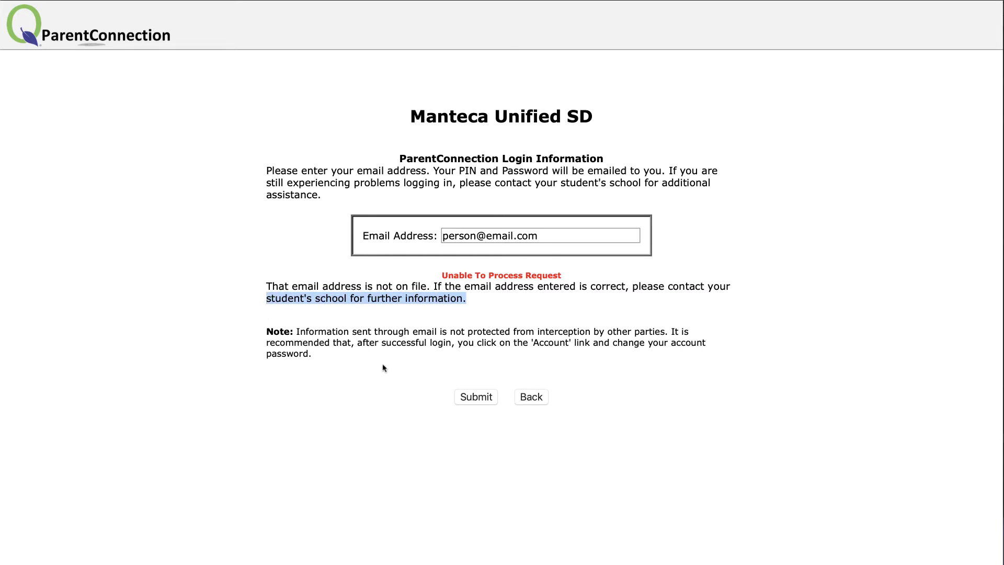
Paste the account PIN and password, log in, and open the Online First Day Packet
{"action": "left_click", "coordinate": [519, 398]}
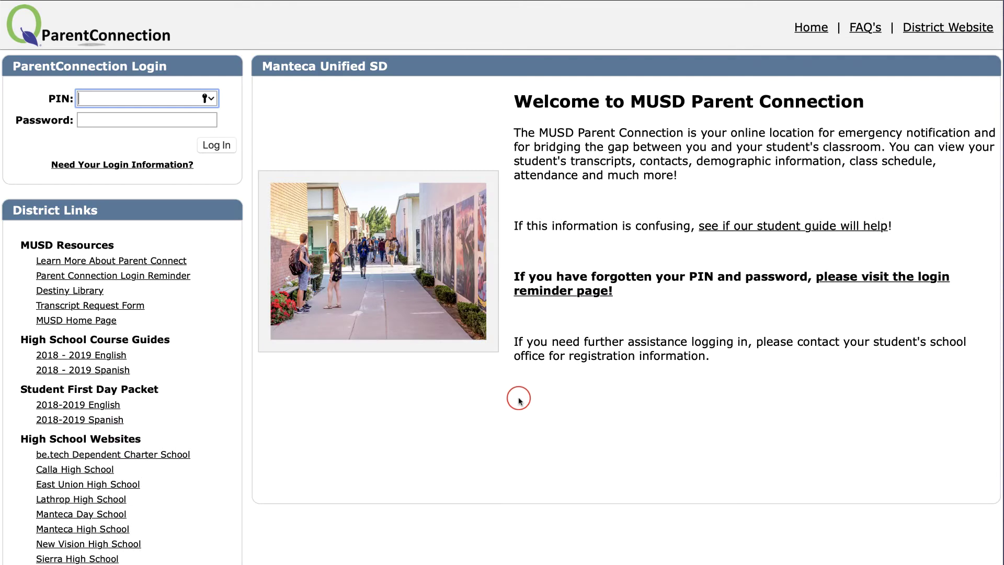
{"action": "key", "text": "super+v"}
{"action": "key", "text": "Tab"}
{"action": "key", "text": "super+v"}
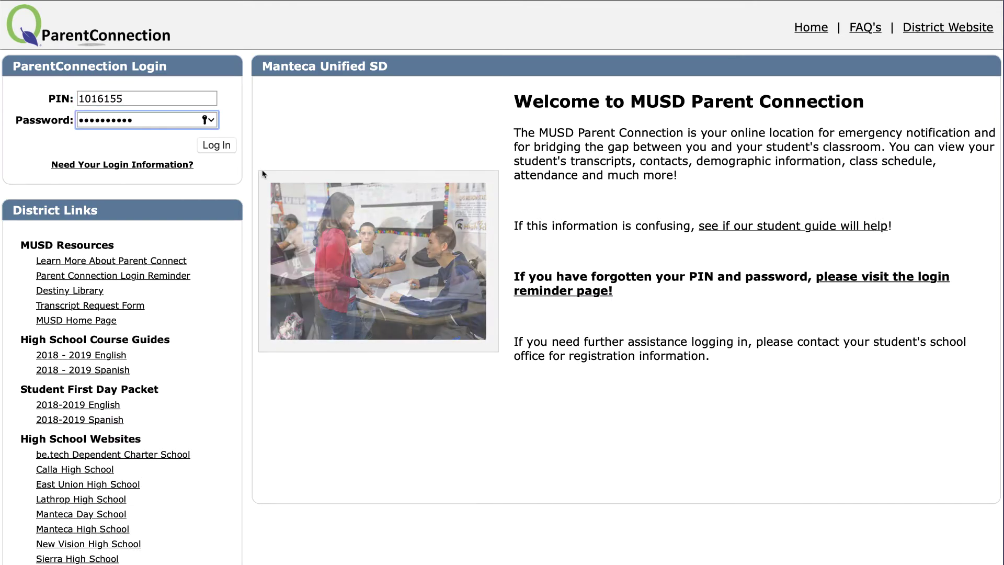
{"action": "left_click", "coordinate": [228, 142]}
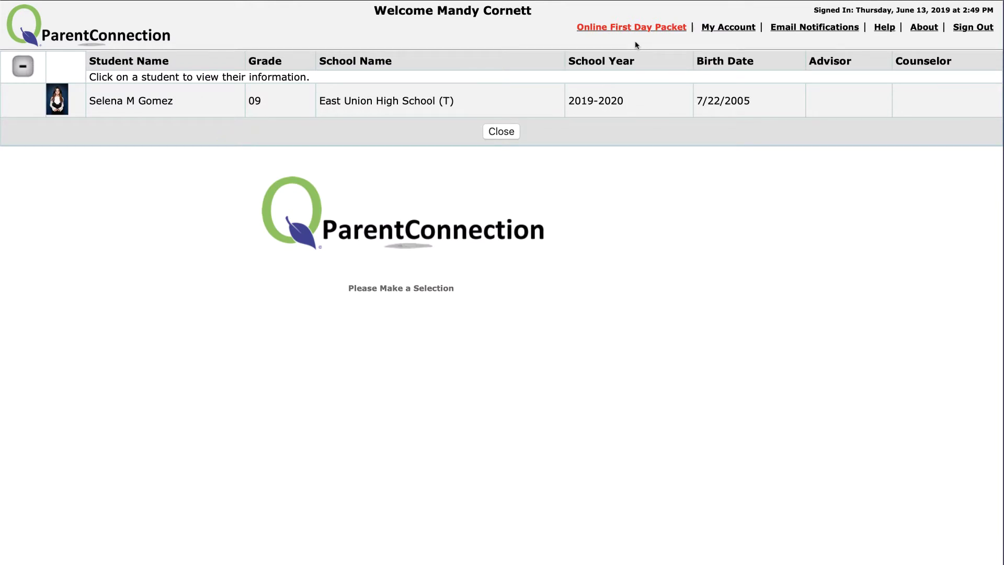
{"action": "left_click", "coordinate": [632, 31]}
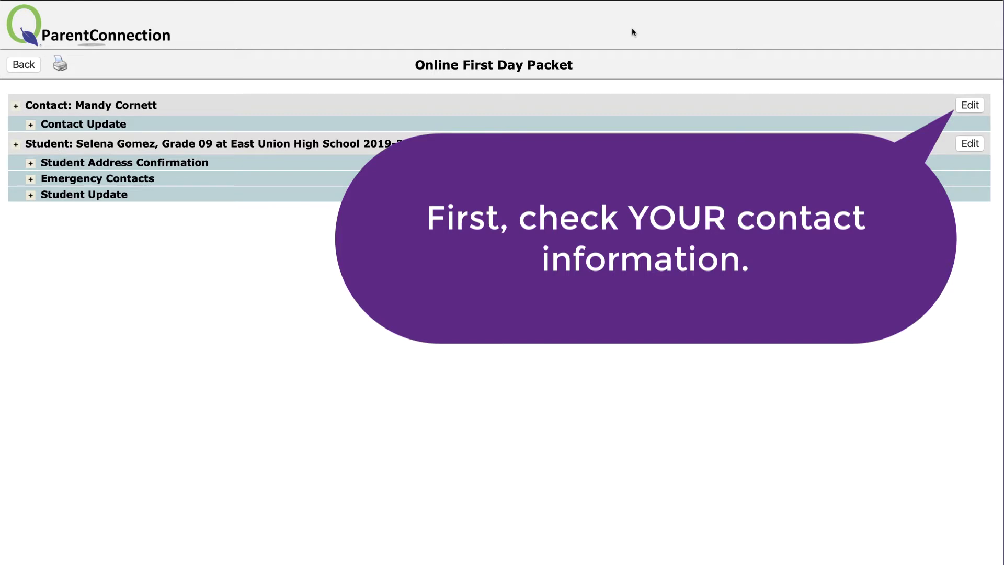
Replace the wrong part of the parent's Email Address with the corrected address and submit the contact
{"action": "left_click", "coordinate": [969, 108]}
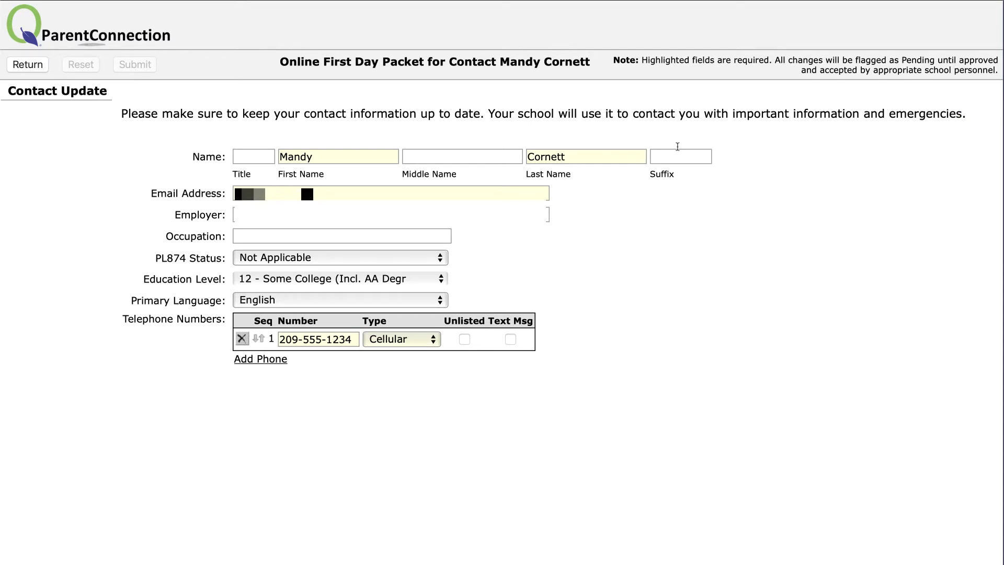
{"action": "double_click", "coordinate": [331, 193]}
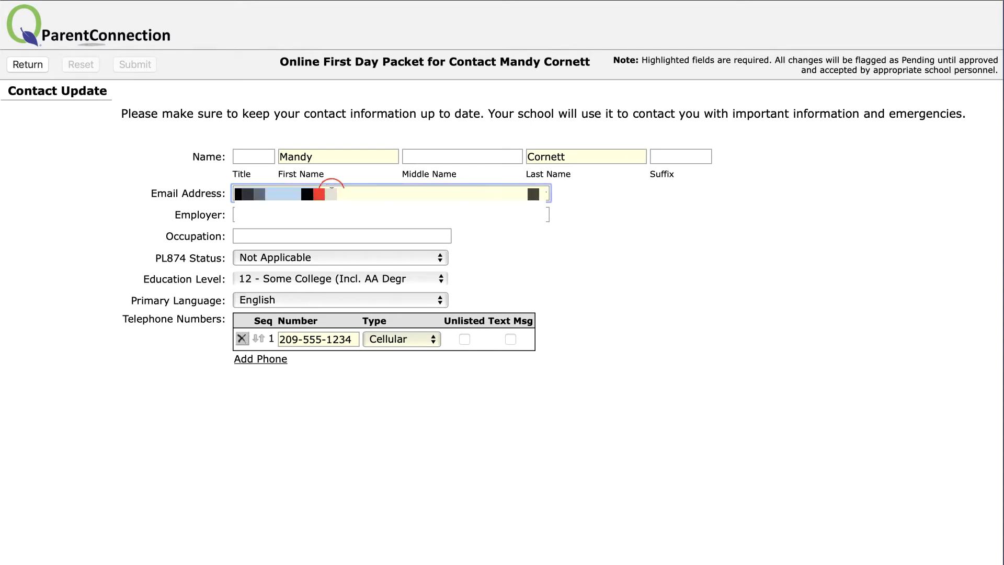
{"action": "key", "text": "BackSpace"}
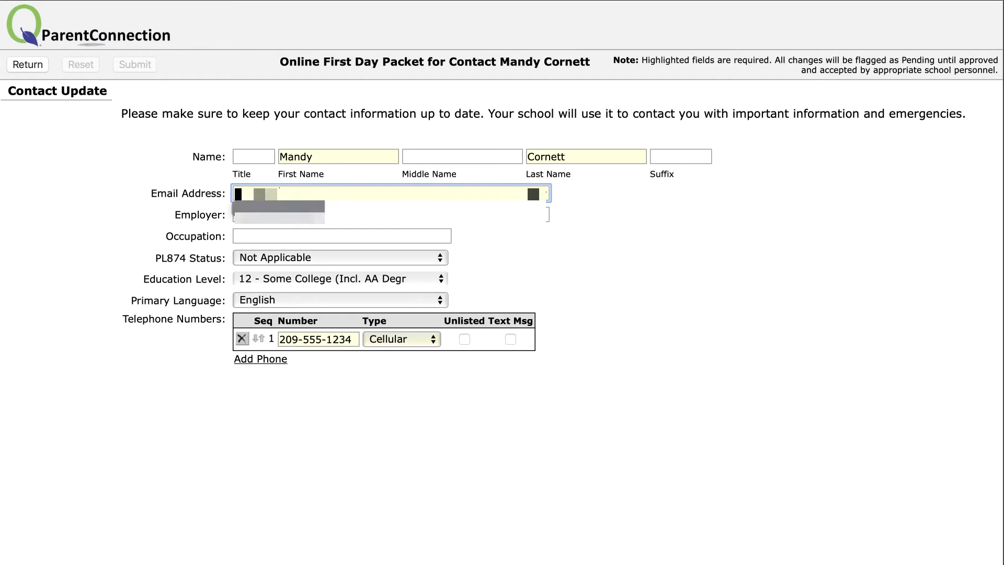
{"action": "left_click", "coordinate": [234, 214]}
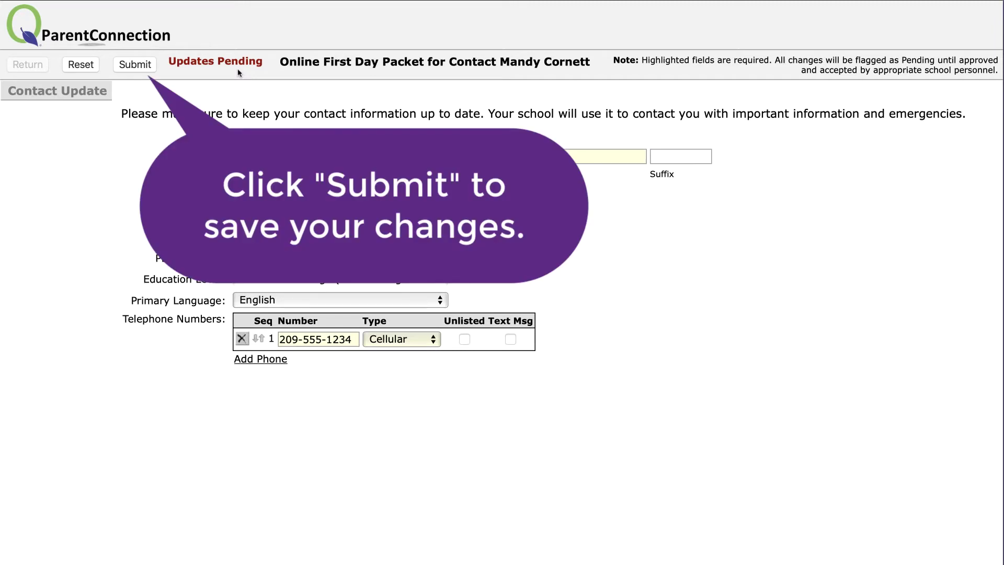
{"action": "left_click", "coordinate": [141, 65]}
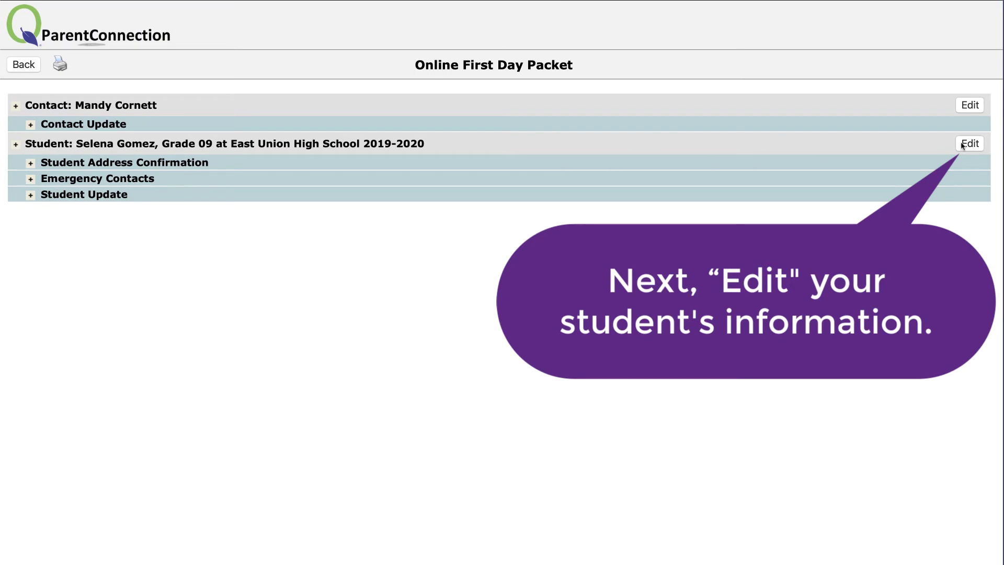
Edit the student and set 'Is This Address Information Correct?' to No
{"action": "left_click", "coordinate": [978, 144]}
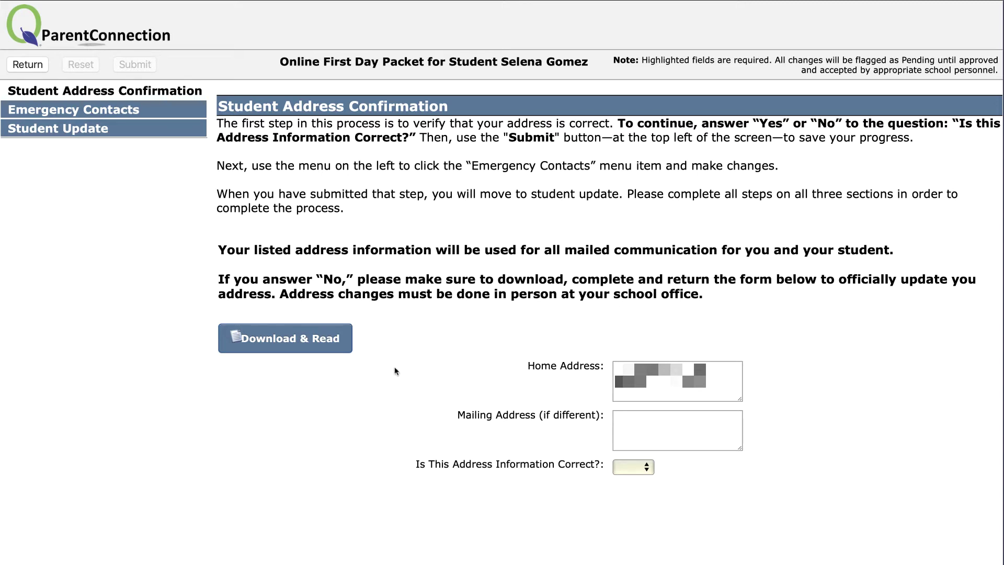
{"action": "left_click", "coordinate": [633, 467]}
{"action": "left_click", "coordinate": [627, 494]}
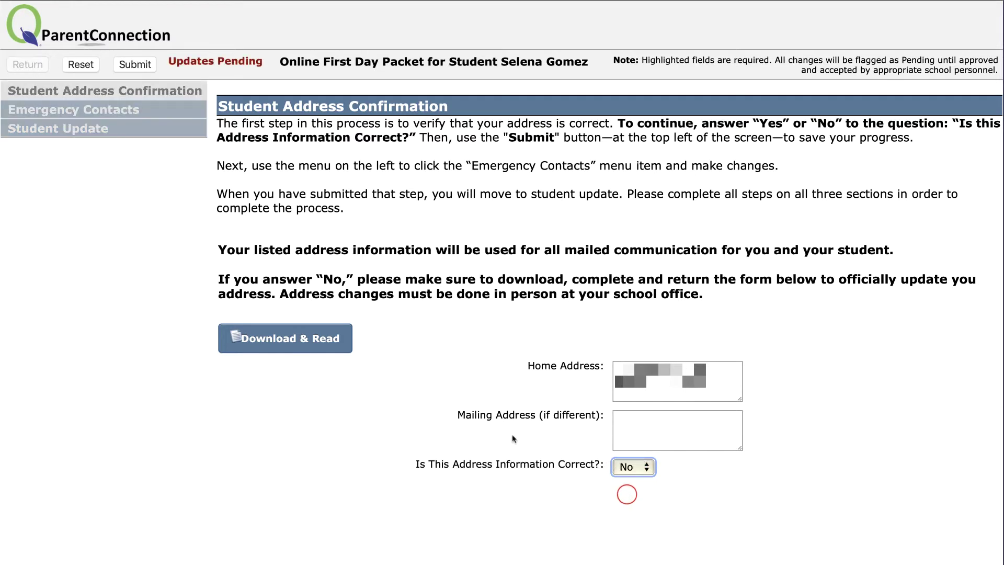
Open the Address Change Form PDF and select its 'Bring a current proof of residency' paragraph
{"action": "left_click", "coordinate": [341, 347]}
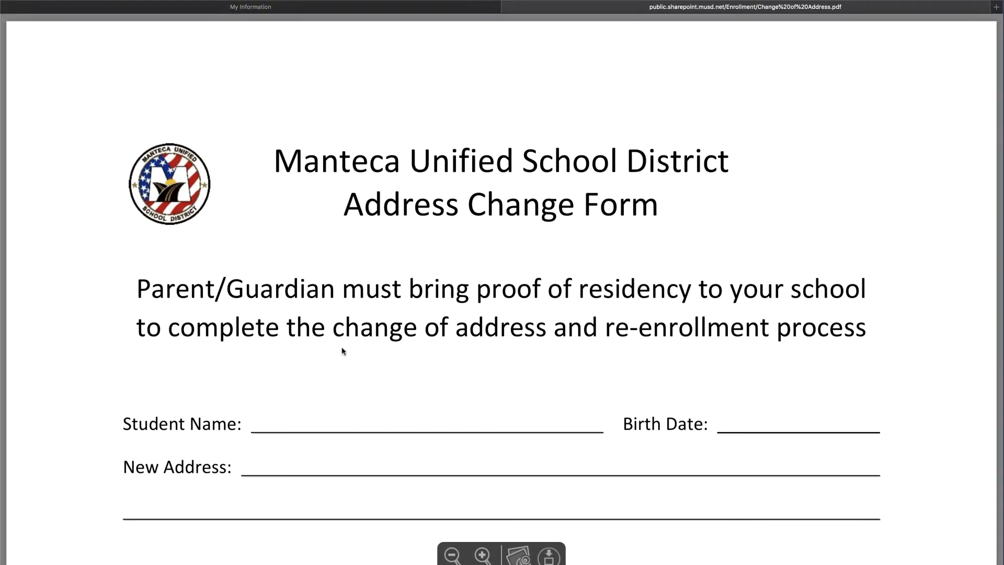
{"action": "scroll", "coordinate": [343, 350], "scroll_direction": "down", "scroll_amount": 12}
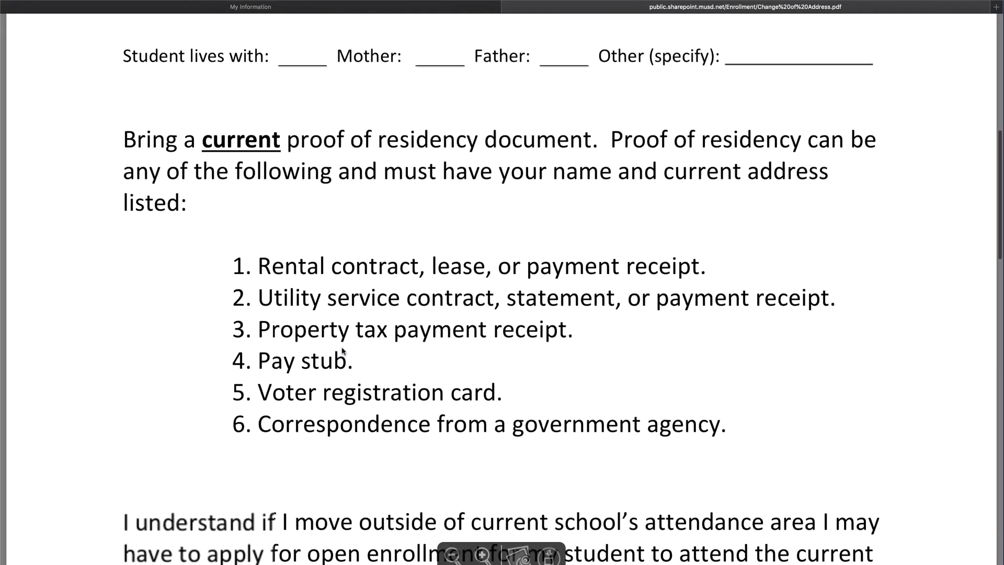
{"action": "scroll", "coordinate": [342, 351], "scroll_direction": "down", "scroll_amount": 15}
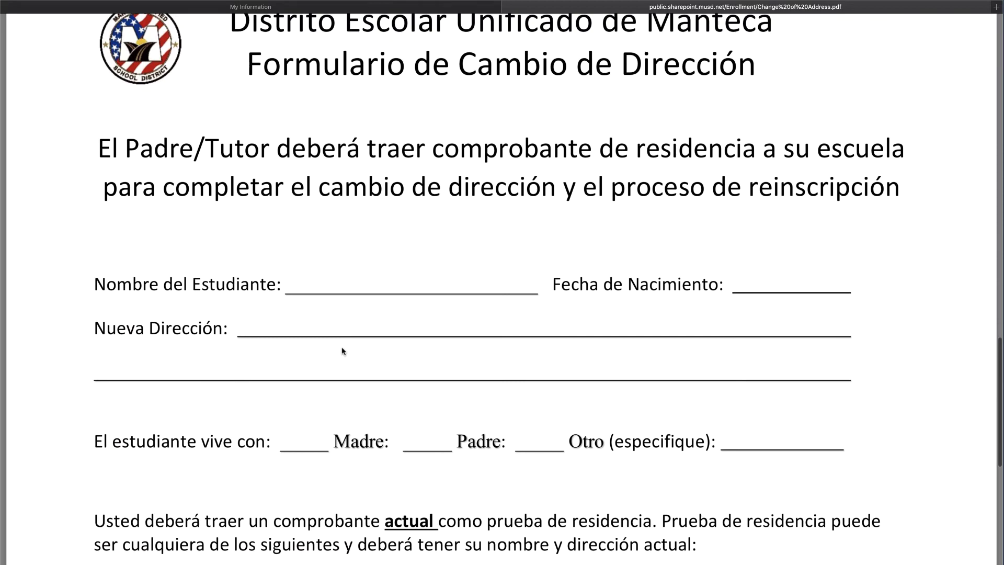
{"action": "scroll", "coordinate": [342, 350], "scroll_direction": "up", "scroll_amount": 15}
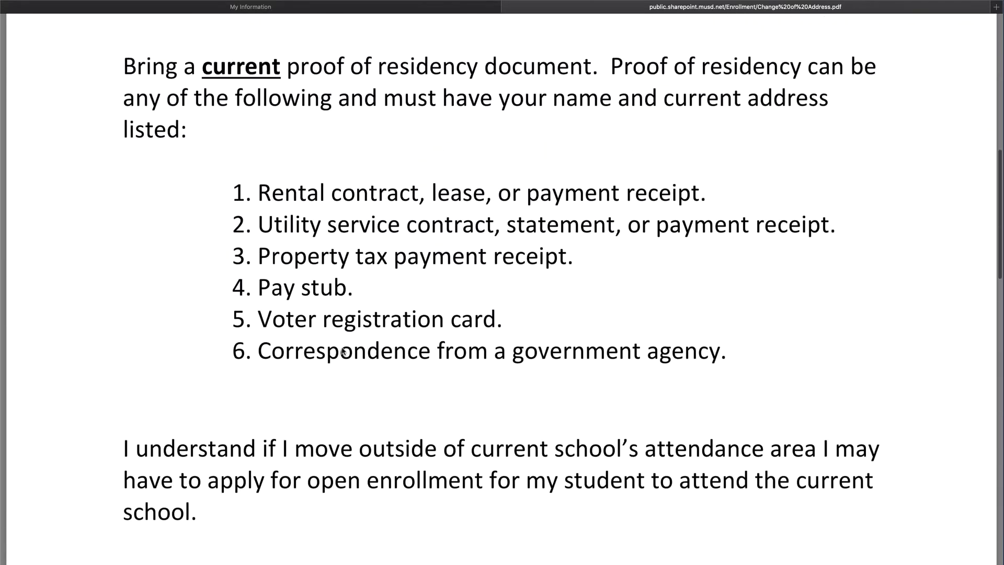
{"action": "scroll", "coordinate": [342, 350], "scroll_direction": "up", "scroll_amount": 5}
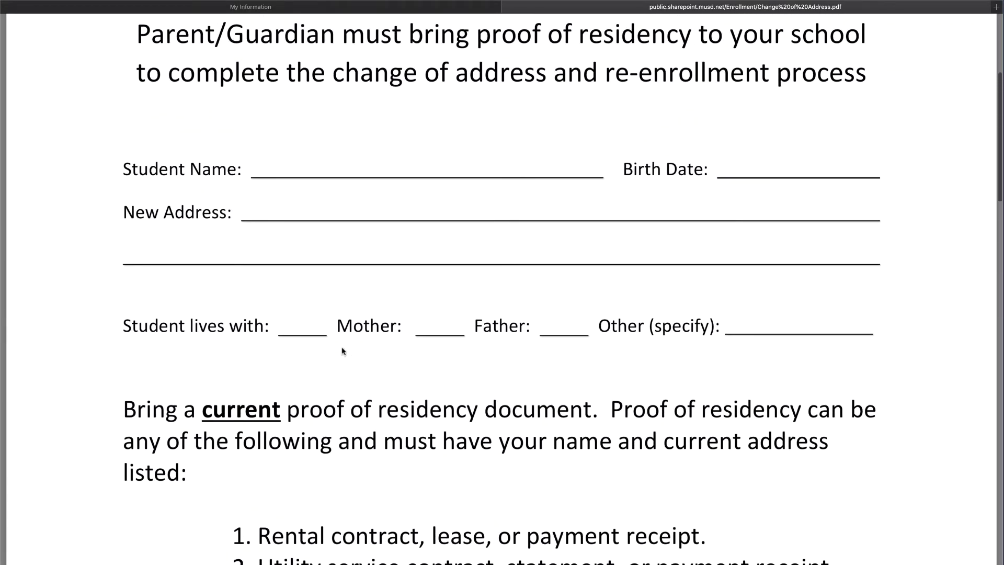
{"action": "left_click_drag", "start_coordinate": [124, 403], "coordinate": [183, 479]}
{"action": "scroll", "coordinate": [184, 479], "scroll_direction": "down", "scroll_amount": 5}
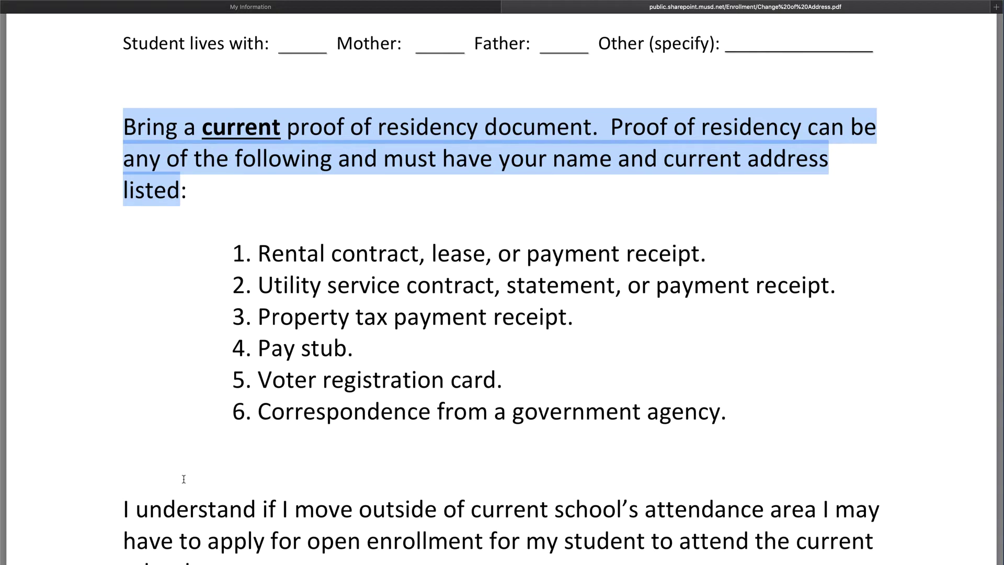
Change the address-correct answer back to Yes, submit it, and continue to Emergency Contacts
{"action": "left_click", "coordinate": [250, 6]}
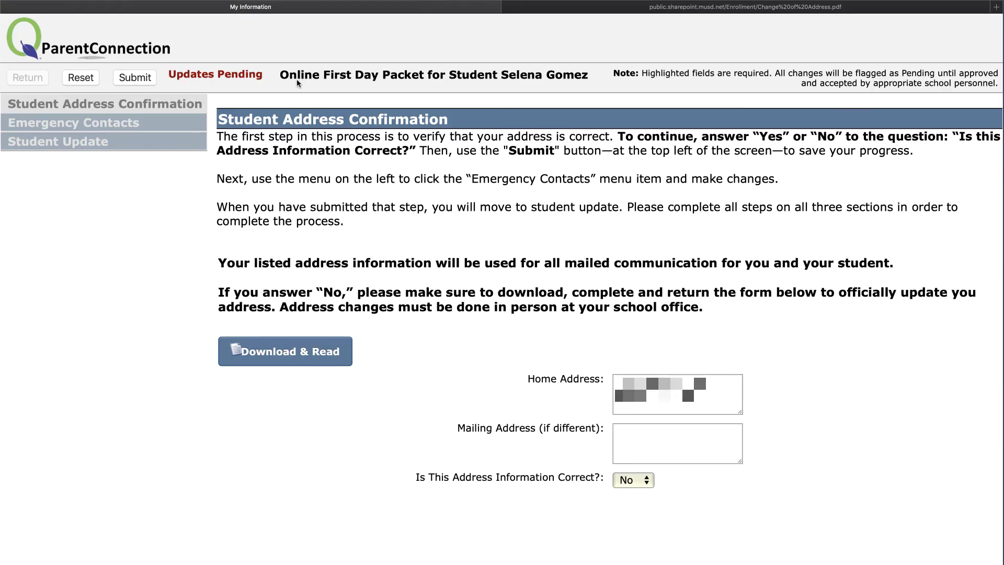
{"action": "key", "text": "space"}
{"action": "key", "text": "Up"}
{"action": "key", "text": "Return"}
{"action": "left_click", "coordinate": [146, 77]}
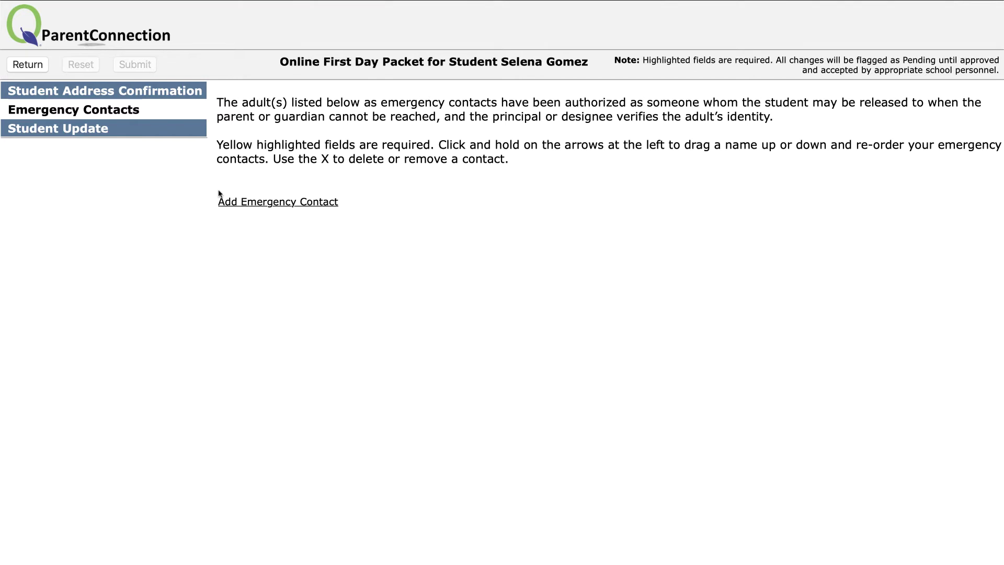
Add emergency contact 1 with first name, last name and phone, type Cellular, relationship Friend/Neighbor
{"action": "left_click", "coordinate": [220, 199]}
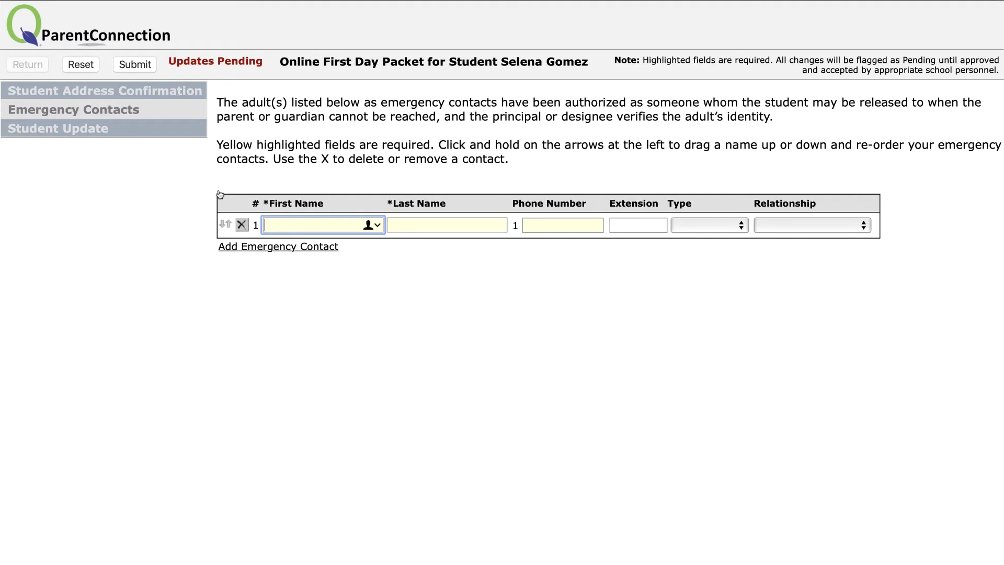
{"action": "type", "text": "Diana"}
{"action": "key", "text": "Tab"}
{"action": "type", "text": "Prince"}
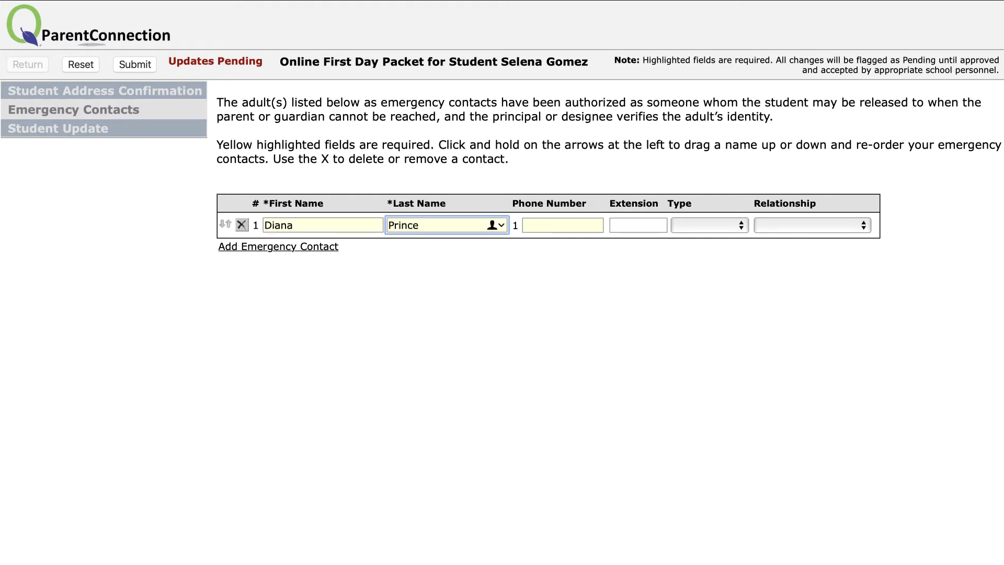
{"action": "key", "text": "Tab"}
{"action": "type", "text": "111-111-11"}
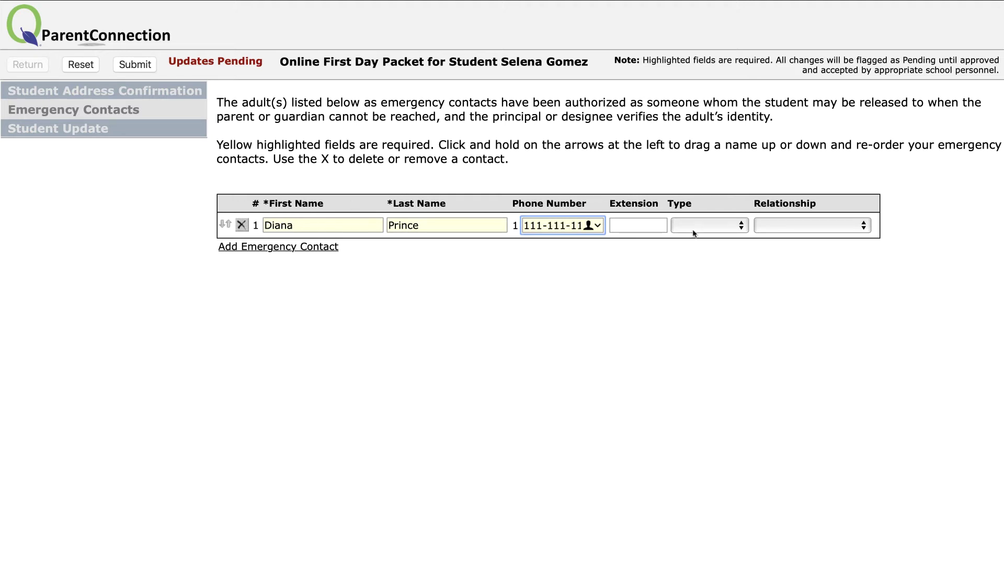
{"action": "left_click", "coordinate": [740, 232]}
{"action": "left_click", "coordinate": [724, 256]}
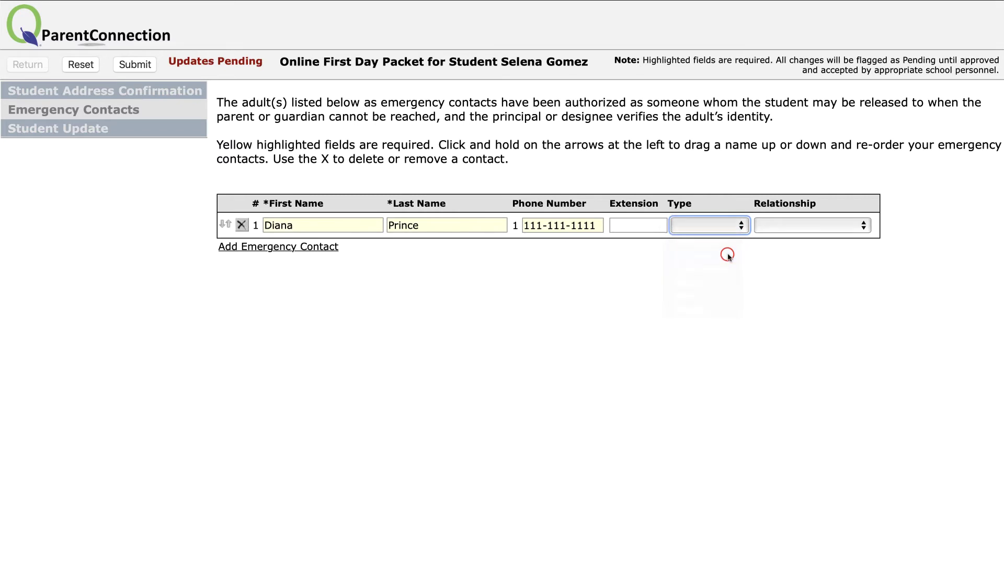
{"action": "left_click", "coordinate": [818, 228]}
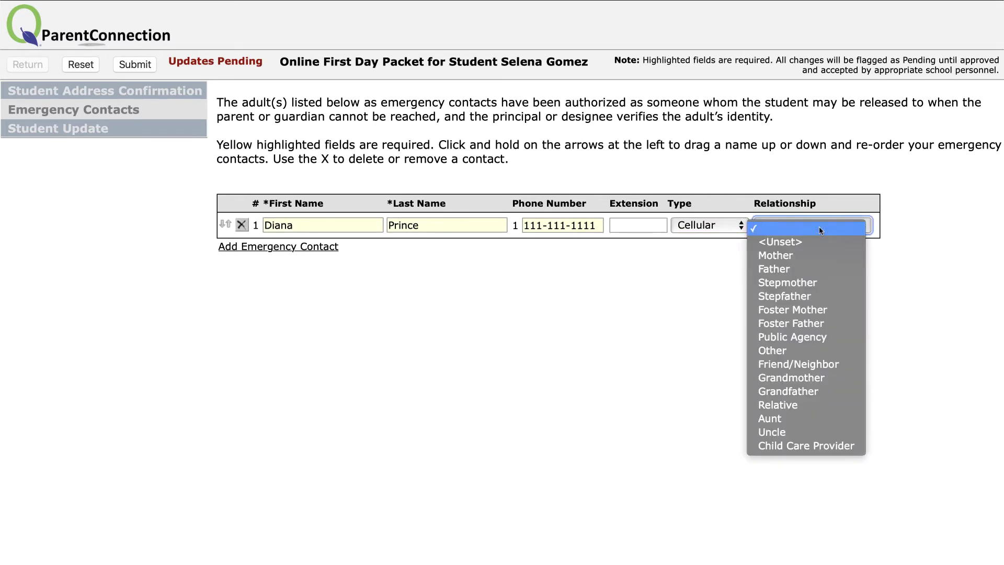
{"action": "left_click", "coordinate": [797, 361]}
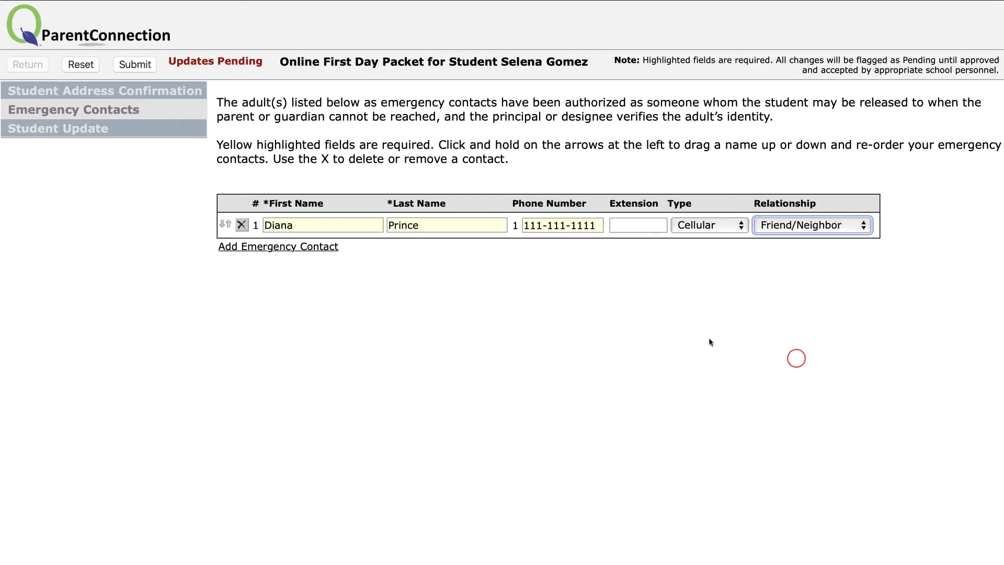
Add emergency contact 2 with first name, last name and phone, type Cellular, relationship Uncle
{"action": "left_click", "coordinate": [314, 249]}
{"action": "type", "text": "Clark"}
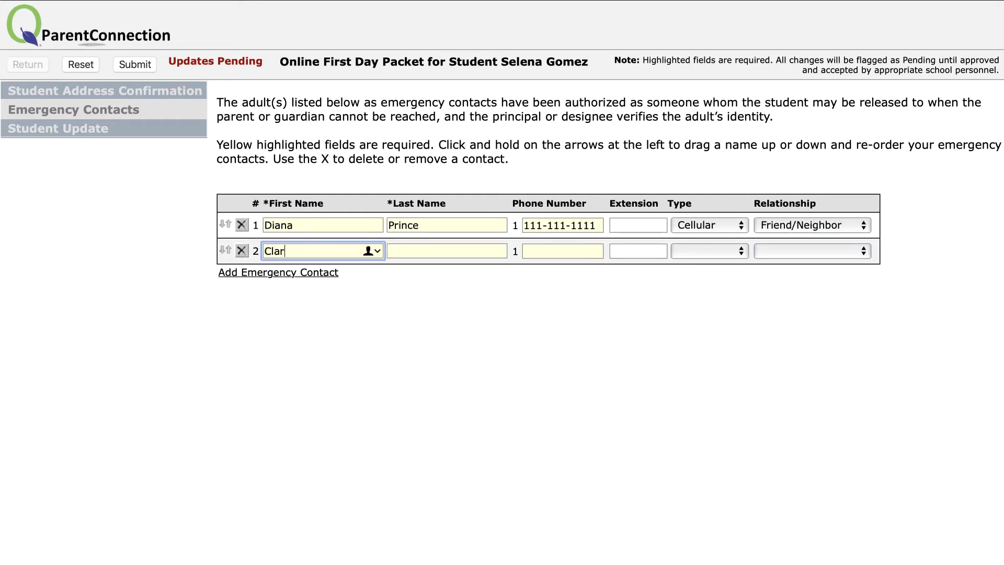
{"action": "key", "text": "Tab"}
{"action": "type", "text": "Kent"}
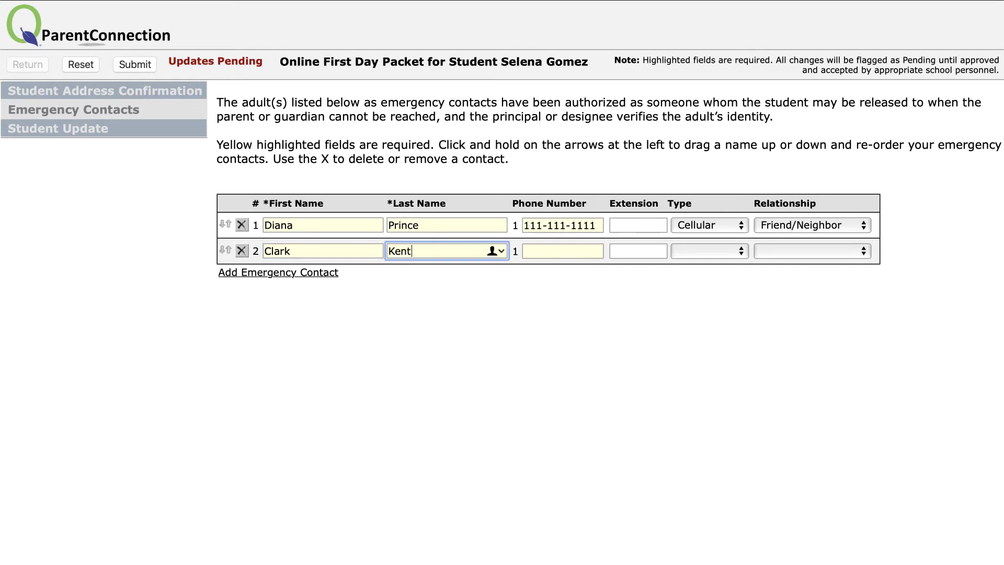
{"action": "key", "text": "Tab"}
{"action": "type", "text": "111-111-11"}
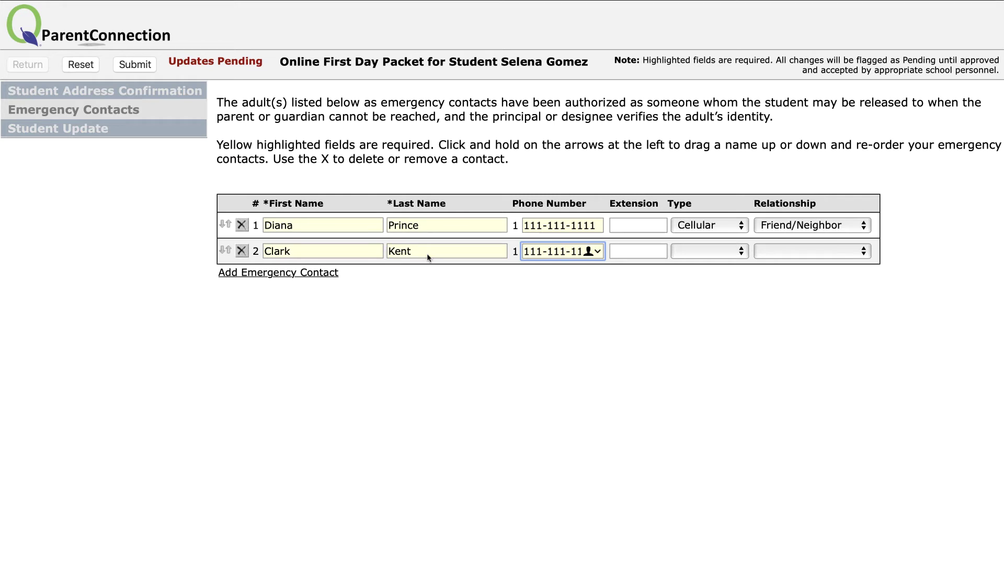
{"action": "left_click", "coordinate": [739, 270]}
{"action": "left_click", "coordinate": [720, 282]}
{"action": "left_click", "coordinate": [798, 253]}
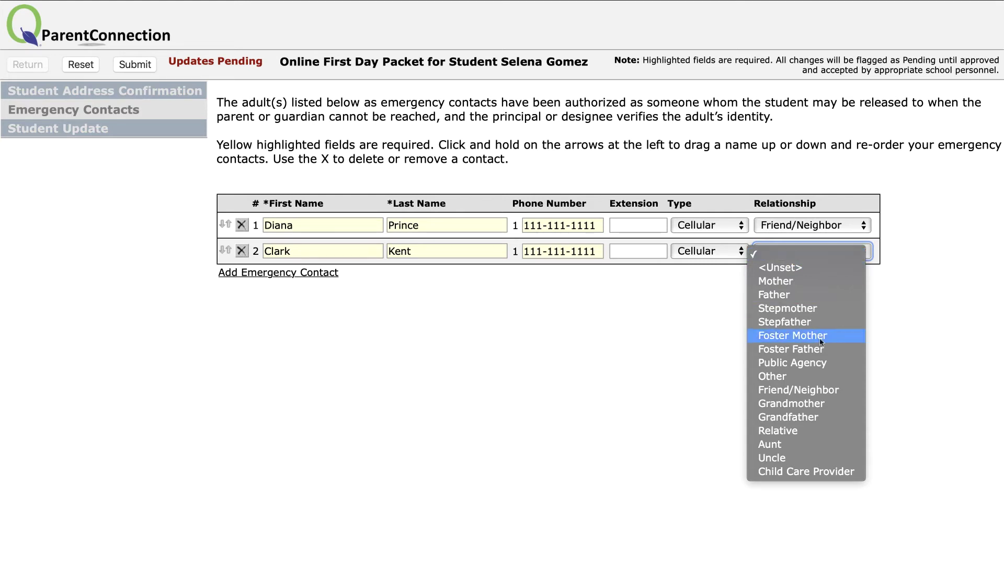
{"action": "left_click", "coordinate": [787, 452]}
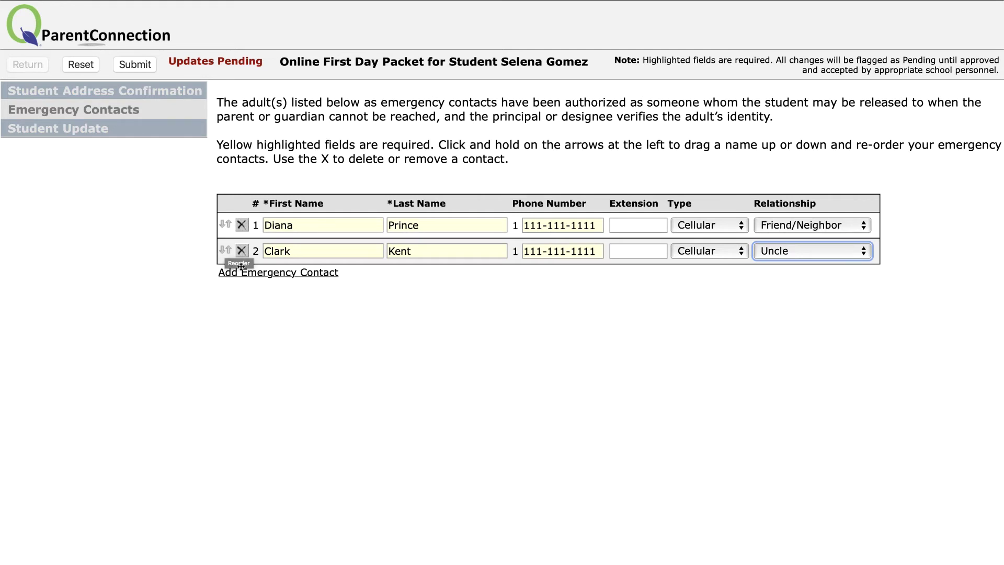
Drag the Uncle contact's row above the Friend/Neighbor row to make it contact 1
{"action": "left_click_drag", "start_coordinate": [225, 249], "coordinate": [224, 222]}
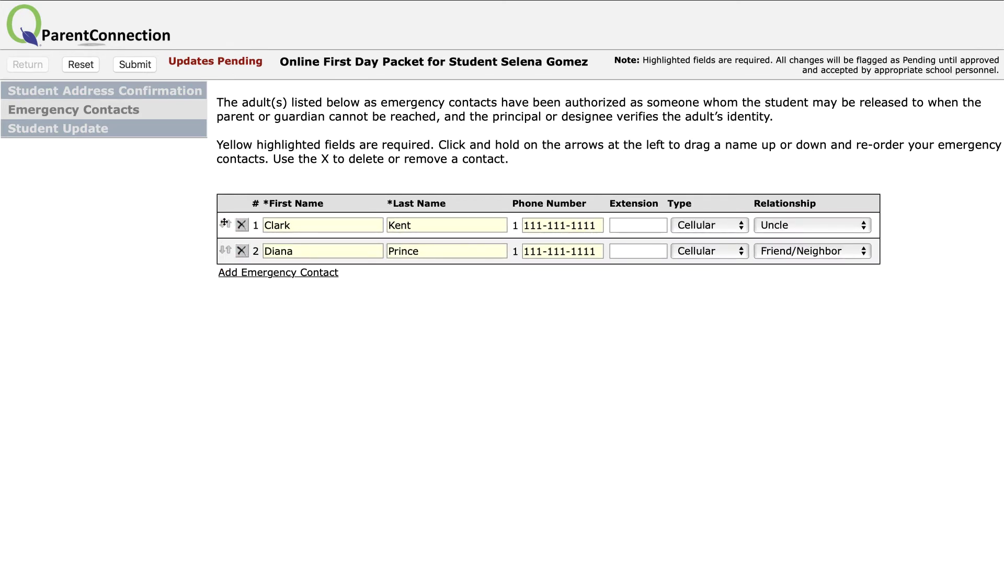
Submit the emergency contacts, then answer No to the Student Update armed-forces duty question
{"action": "left_click", "coordinate": [135, 64]}
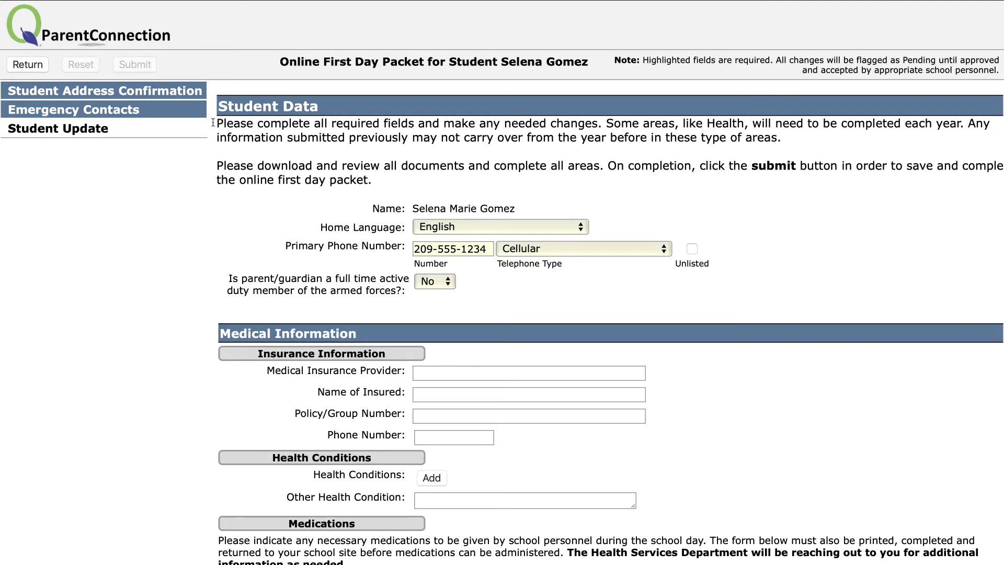
{"action": "left_click_drag", "start_coordinate": [373, 181], "coordinate": [223, 126]}
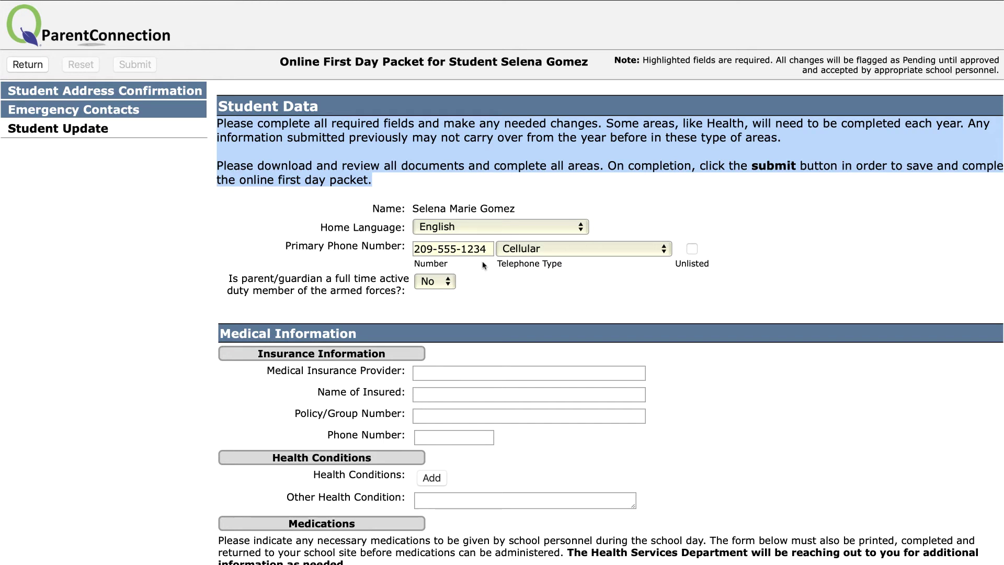
{"action": "scroll", "coordinate": [483, 265], "scroll_direction": "down", "scroll_amount": 3}
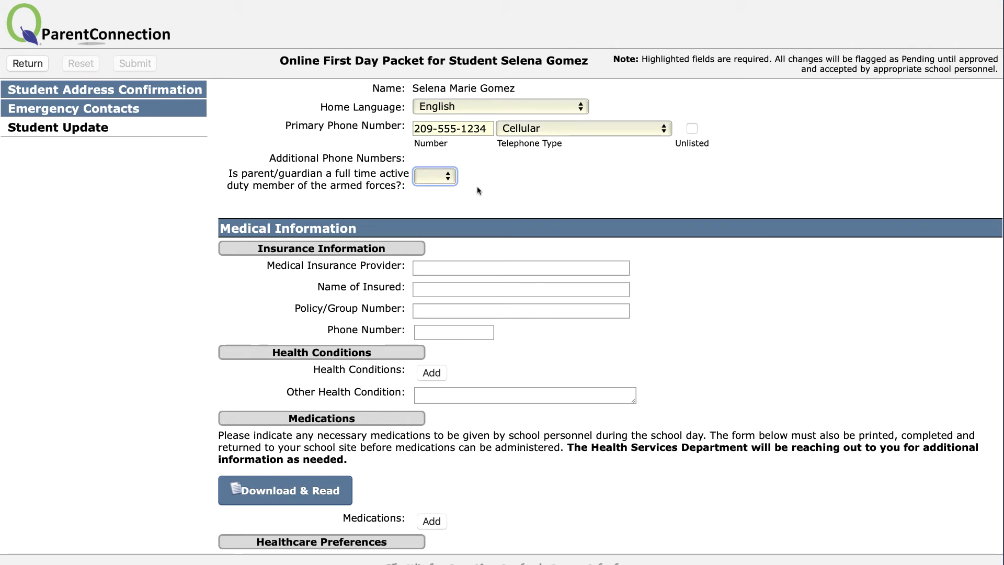
{"action": "key", "text": "space"}
{"action": "key", "text": "Down"}
{"action": "key", "text": "Escape"}
{"action": "key", "text": "n"}
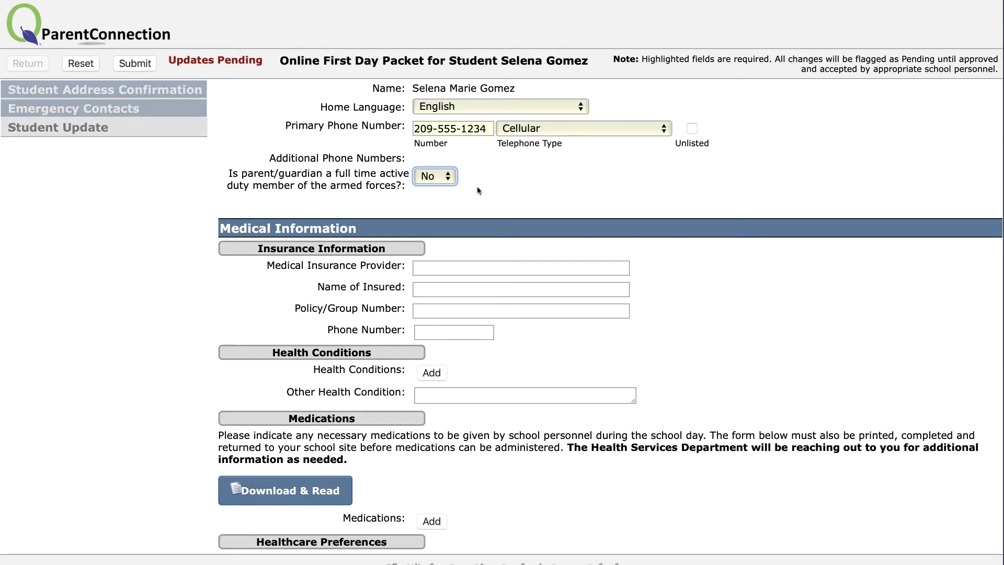
{"action": "scroll", "coordinate": [477, 190], "scroll_direction": "down", "scroll_amount": 3}
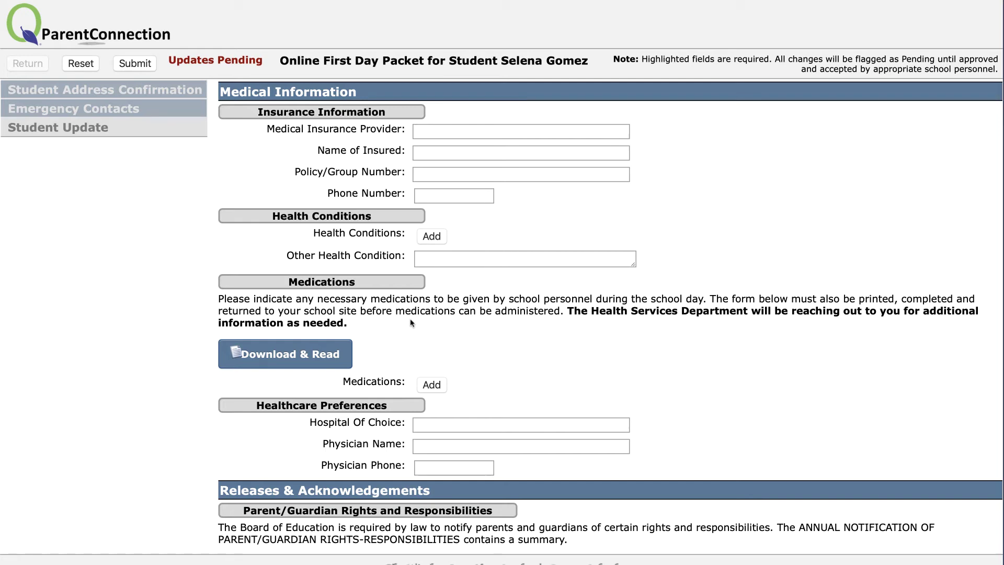
{"action": "left_click", "coordinate": [350, 352]}
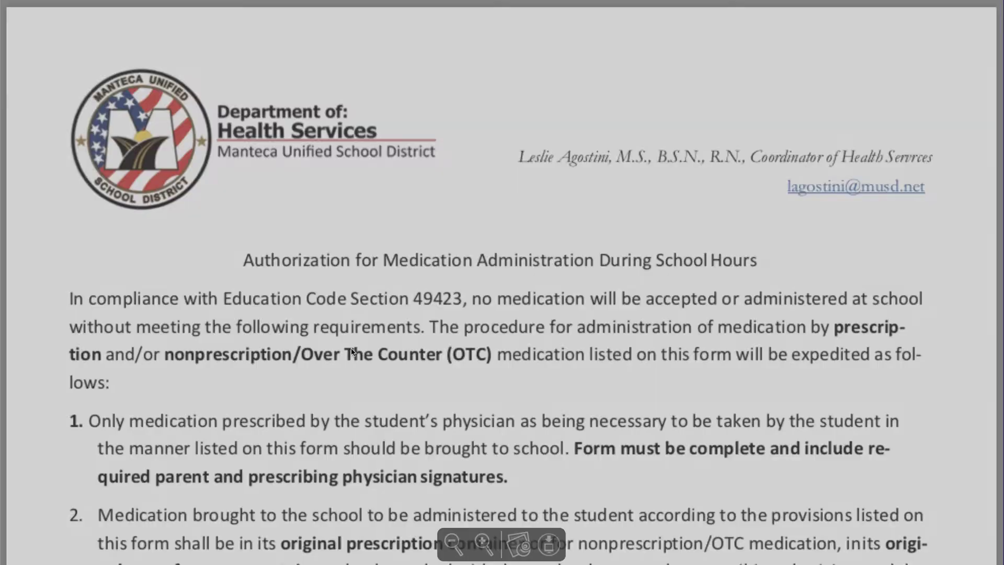
{"action": "scroll", "coordinate": [352, 351], "scroll_direction": "down", "scroll_amount": 3}
{"action": "scroll", "coordinate": [351, 351], "scroll_direction": "down", "scroll_amount": 10}
{"action": "scroll", "coordinate": [352, 353], "scroll_direction": "down", "scroll_amount": 6}
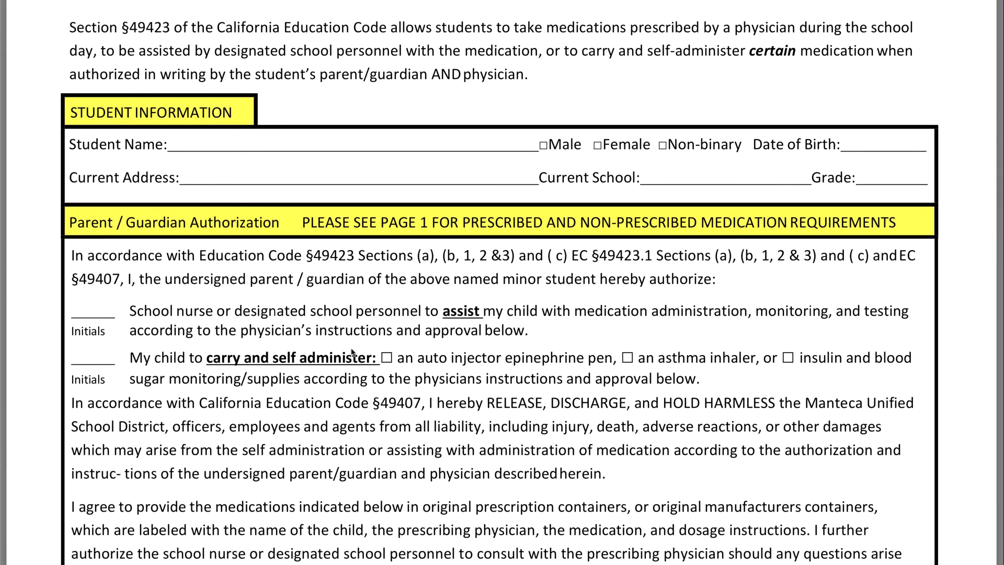
{"action": "left_click", "coordinate": [248, 3]}
{"action": "scroll", "coordinate": [248, 3], "scroll_direction": "down", "scroll_amount": 3}
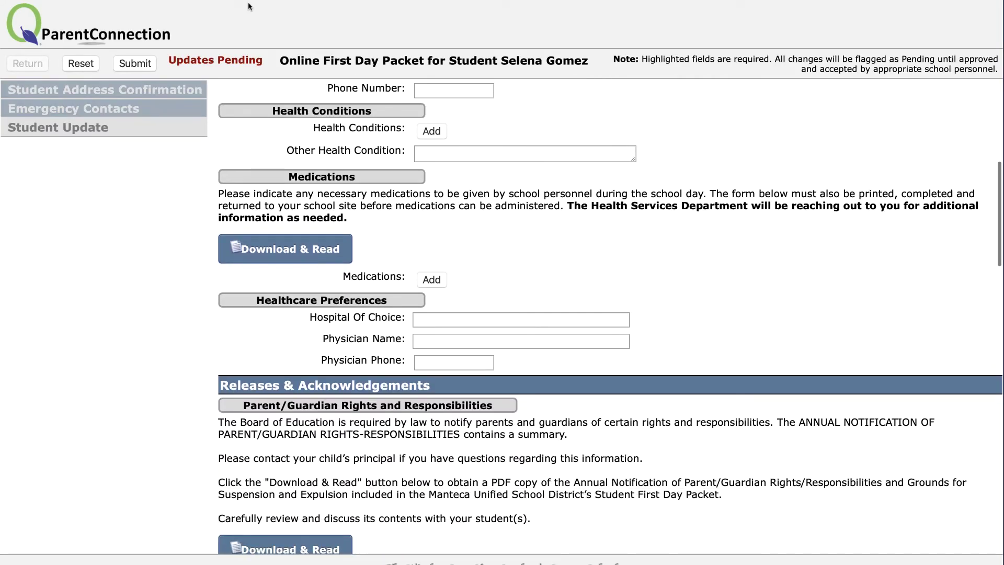
Add a medication row with Type Allergy and Method Inhaler
{"action": "left_click", "coordinate": [442, 285]}
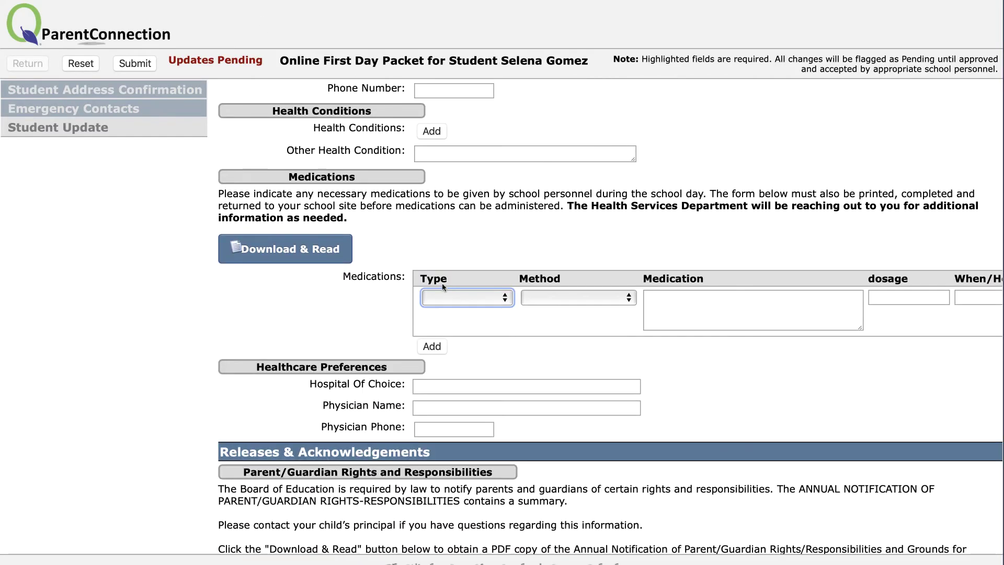
{"action": "left_click", "coordinate": [497, 298]}
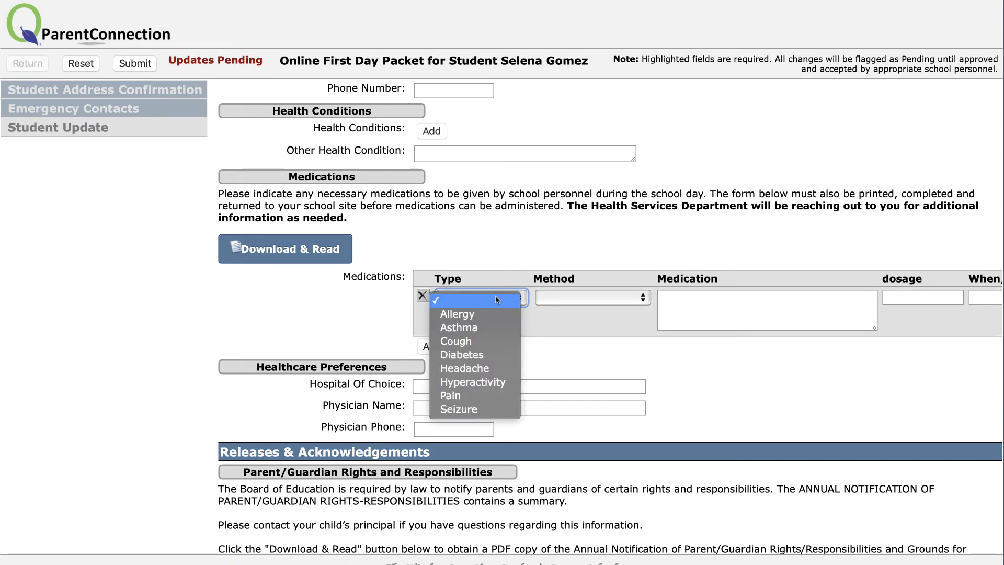
{"action": "left_click", "coordinate": [497, 319]}
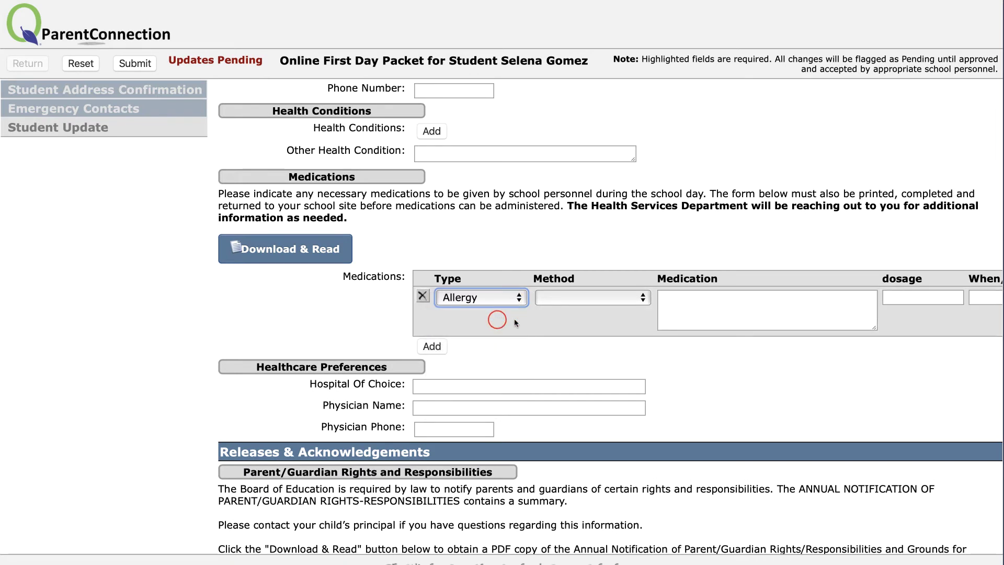
{"action": "left_click", "coordinate": [582, 305]}
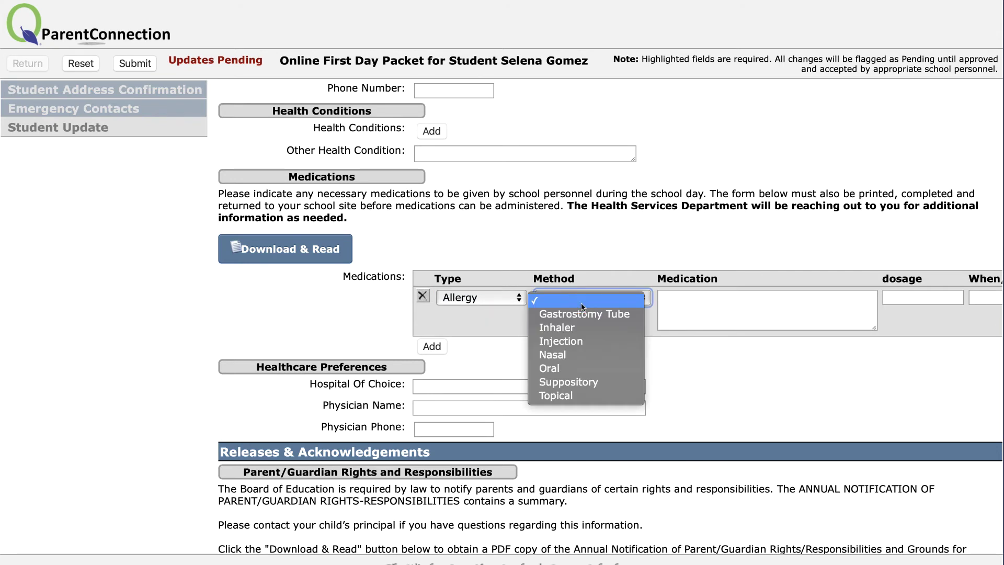
{"action": "key", "text": "Down"}
{"action": "key", "text": "Down"}
{"action": "key", "text": "Return"}
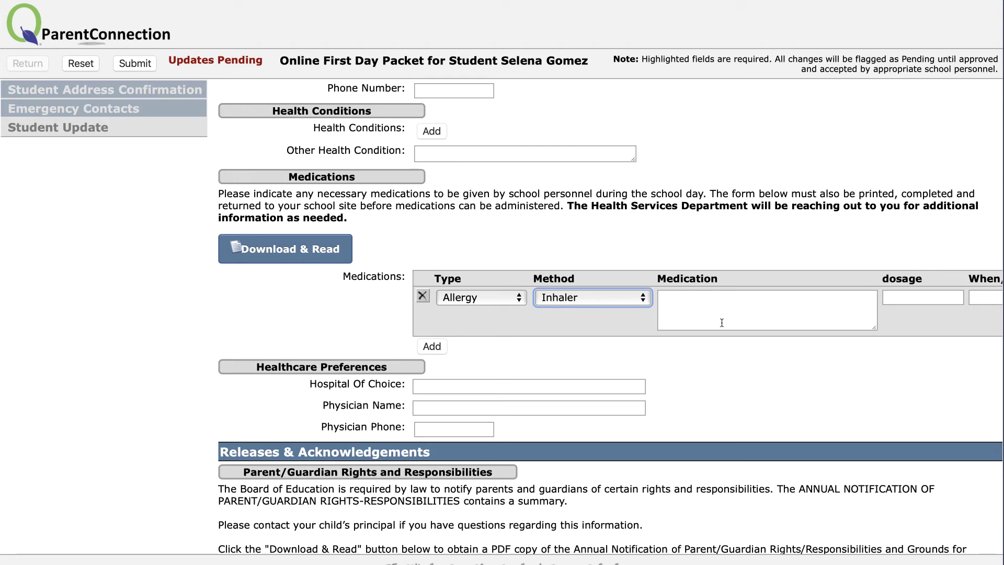
{"action": "scroll", "coordinate": [721, 323], "scroll_direction": "down", "scroll_amount": 5}
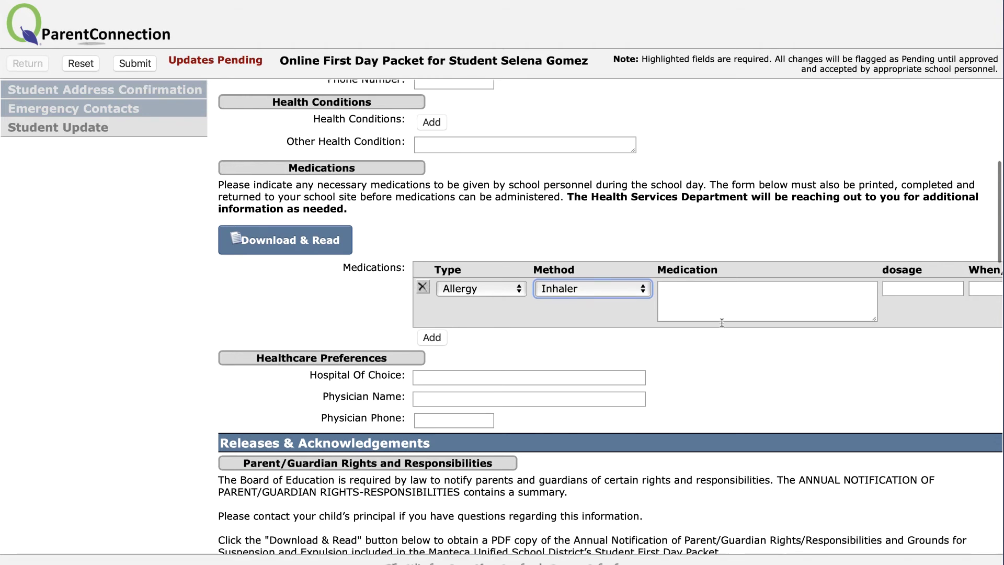
{"action": "scroll", "coordinate": [722, 322], "scroll_direction": "down", "scroll_amount": 3}
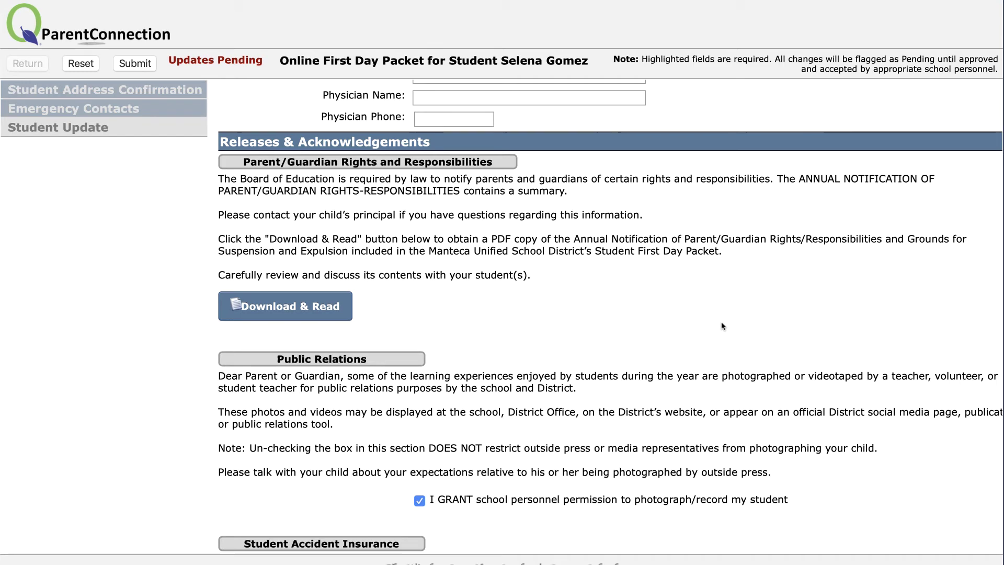
Scroll past the photo, Internet-use and campus-activity releases to Residency Information and Sign & Submit
{"action": "scroll", "coordinate": [722, 325], "scroll_direction": "down", "scroll_amount": 5}
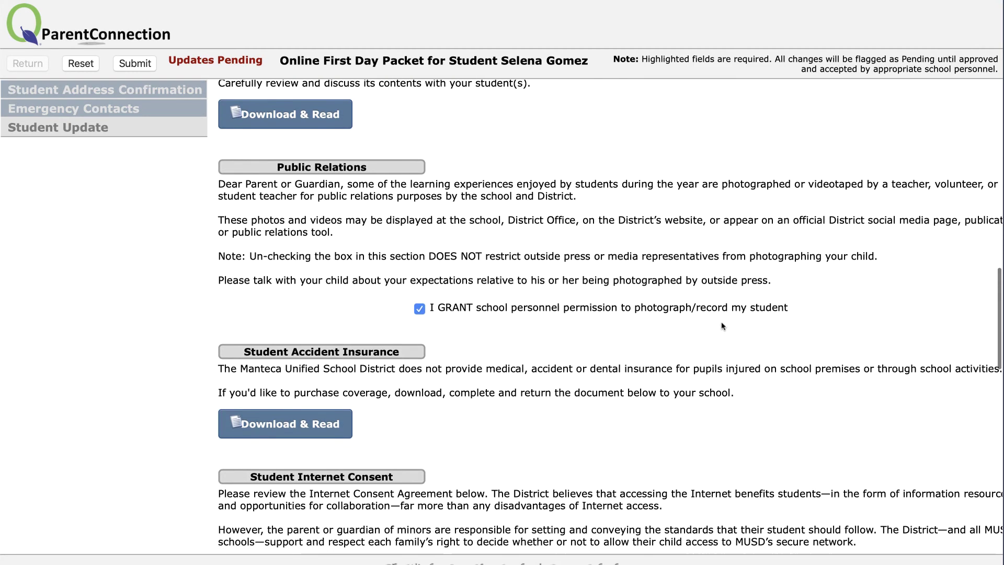
{"action": "scroll", "coordinate": [557, 325], "scroll_direction": "down", "scroll_amount": 3}
{"action": "scroll", "coordinate": [558, 325], "scroll_direction": "down", "scroll_amount": 8}
{"action": "scroll", "coordinate": [558, 326], "scroll_direction": "down", "scroll_amount": 8}
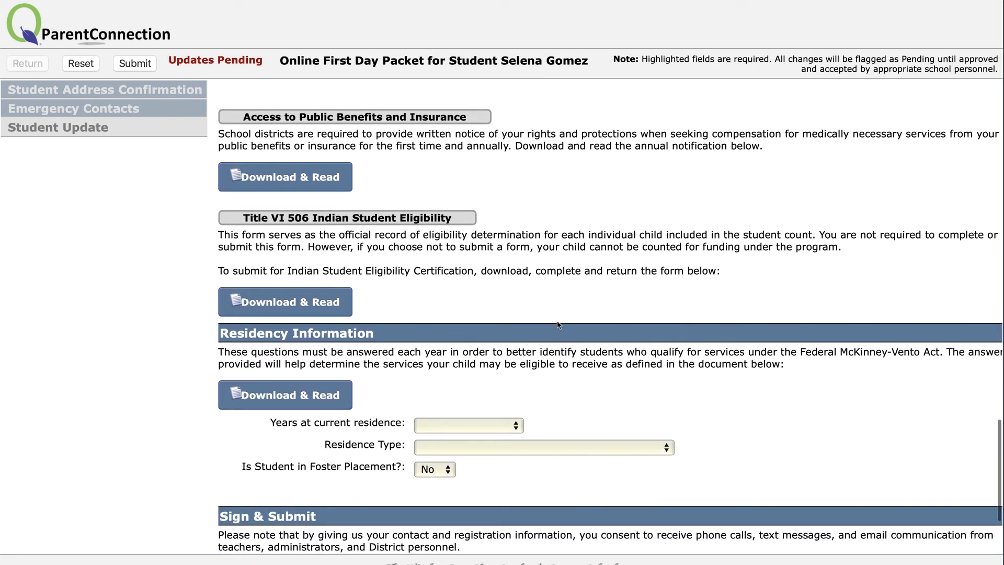
{"action": "scroll", "coordinate": [558, 325], "scroll_direction": "down", "scroll_amount": 4}
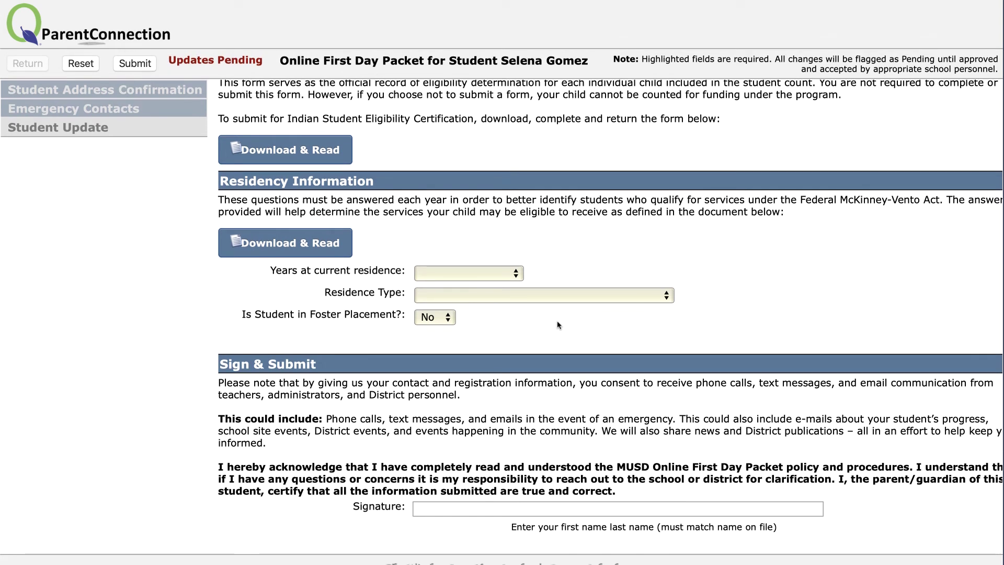
Set residency to 3 or More Years, Rent/Own apartment or home, and foster placement No
{"action": "left_click", "coordinate": [519, 277]}
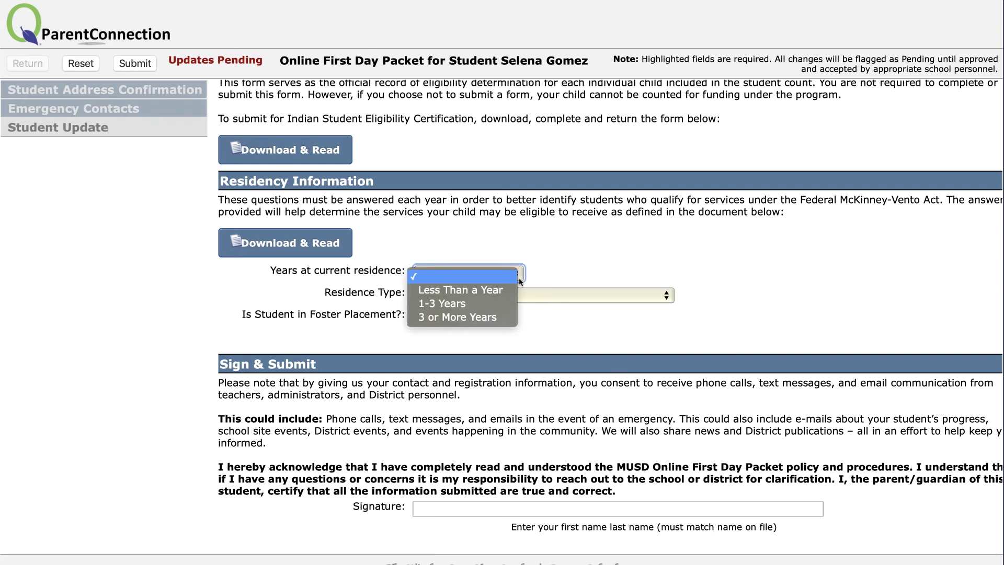
{"action": "left_click", "coordinate": [510, 317]}
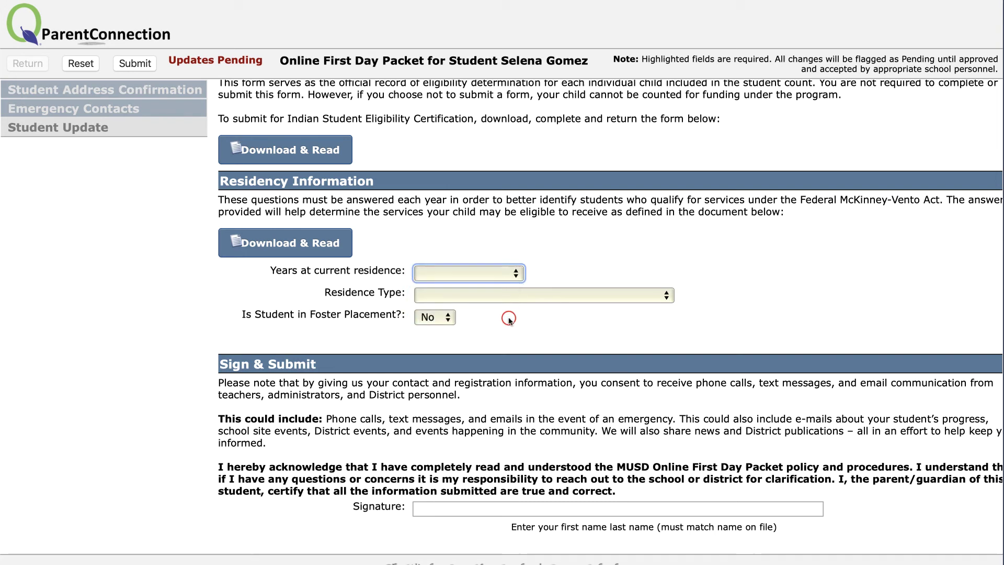
{"action": "left_click", "coordinate": [524, 296]}
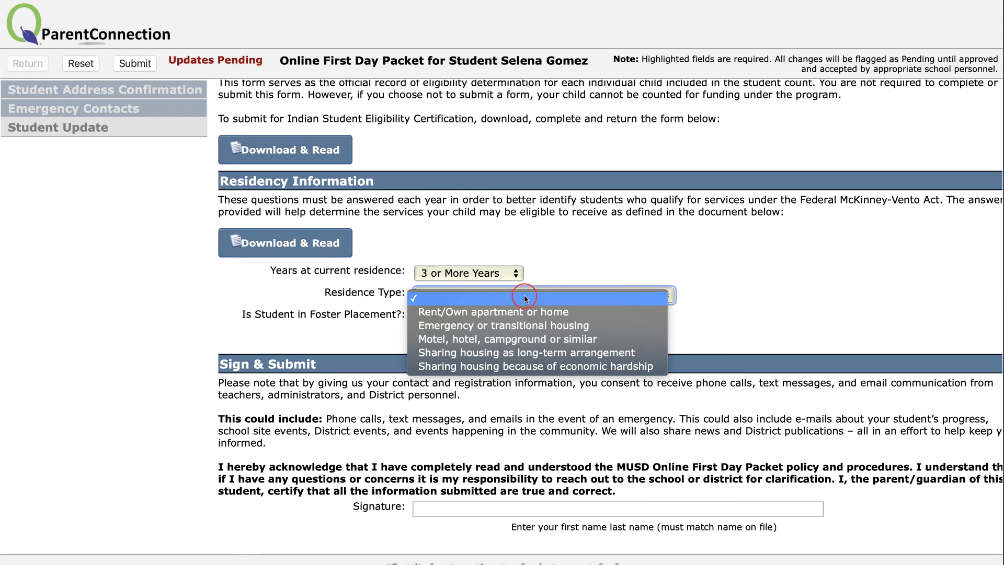
{"action": "key", "text": "Down"}
{"action": "key", "text": "Return"}
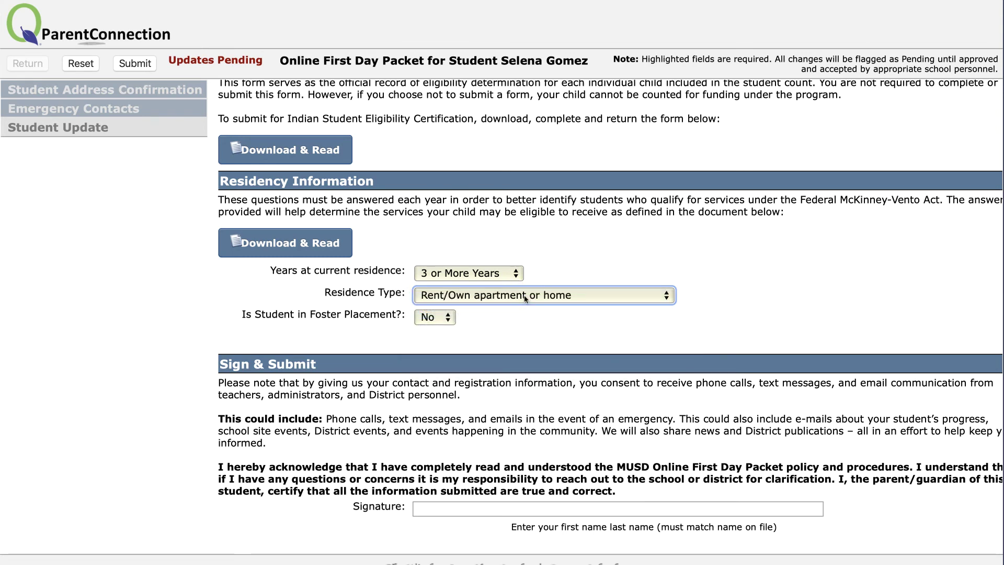
{"action": "left_click", "coordinate": [450, 320]}
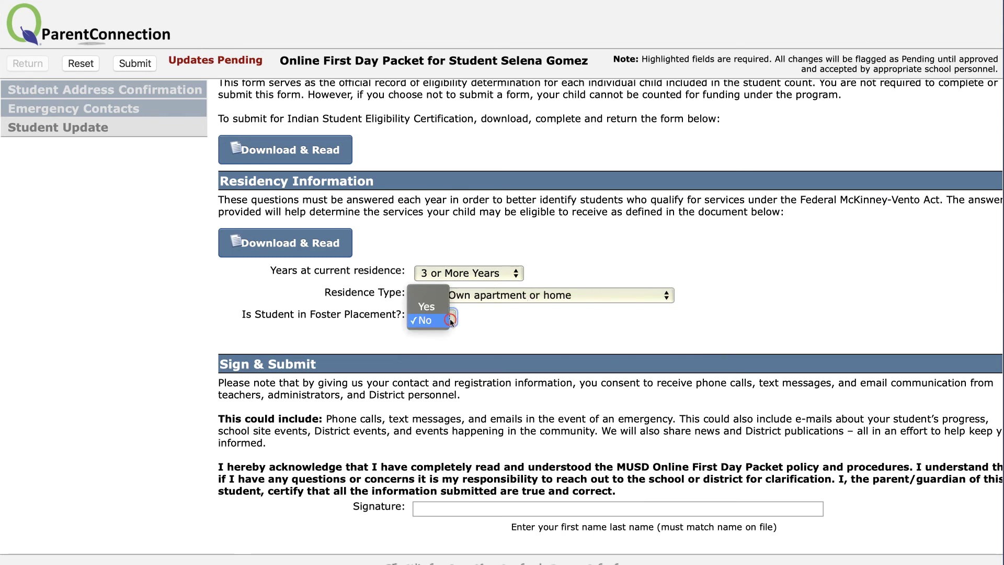
{"action": "left_click", "coordinate": [451, 320]}
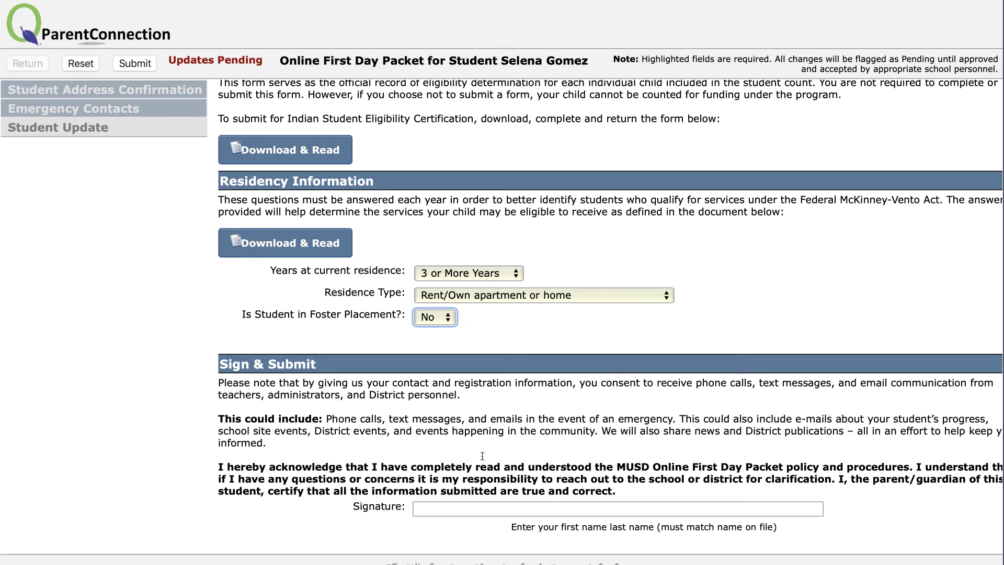
Enter the parent's first and last name as the signature and submit the Student Update
{"action": "left_click", "coordinate": [483, 505]}
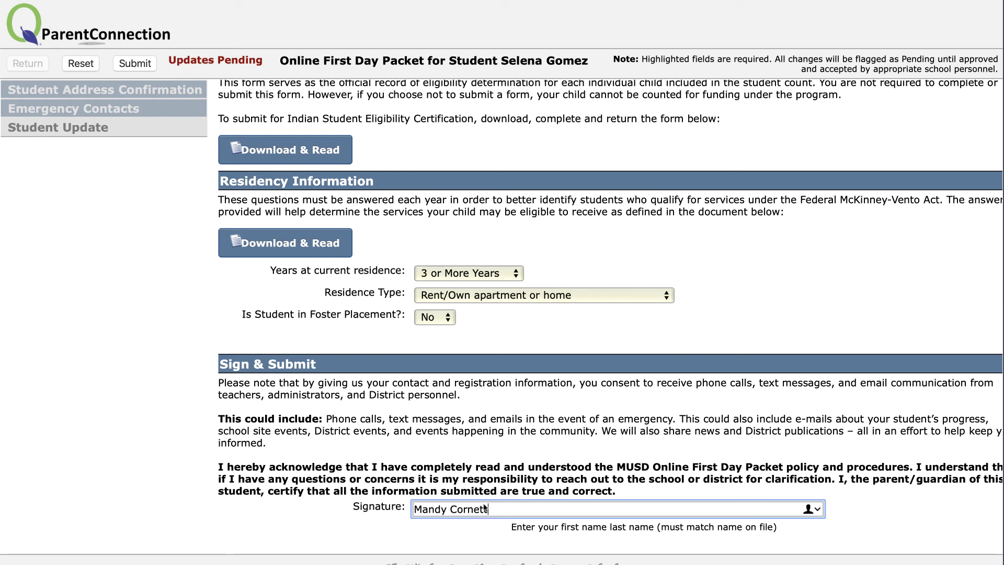
{"action": "left_click", "coordinate": [148, 64]}
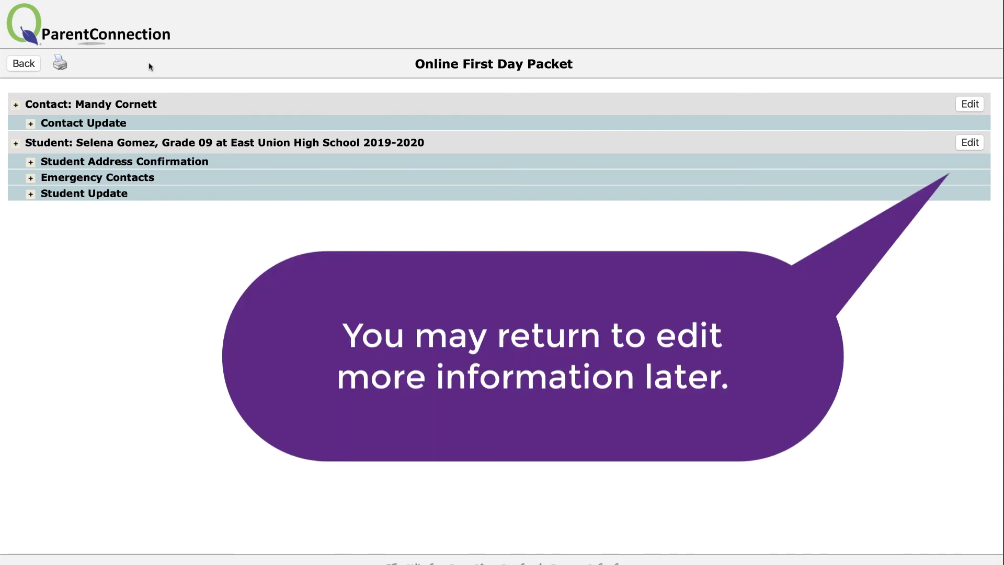
{"action": "left_click", "coordinate": [967, 141]}
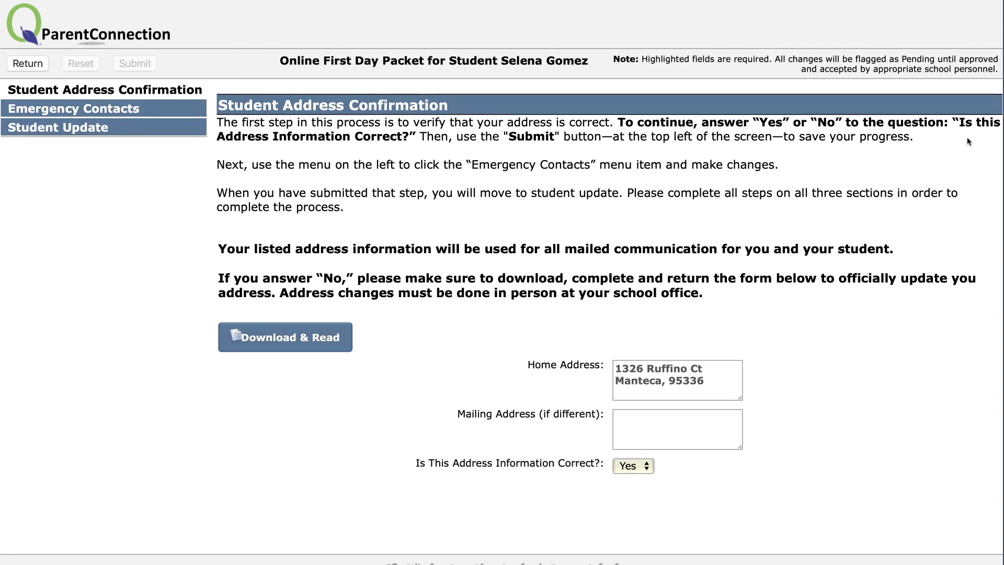
{"action": "left_click", "coordinate": [106, 104]}
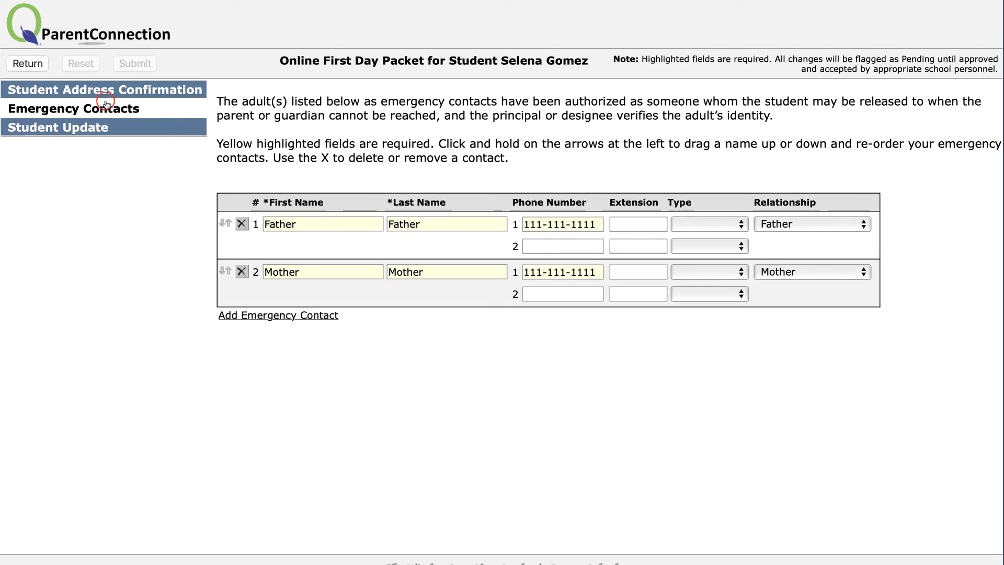
{"action": "left_click", "coordinate": [100, 126]}
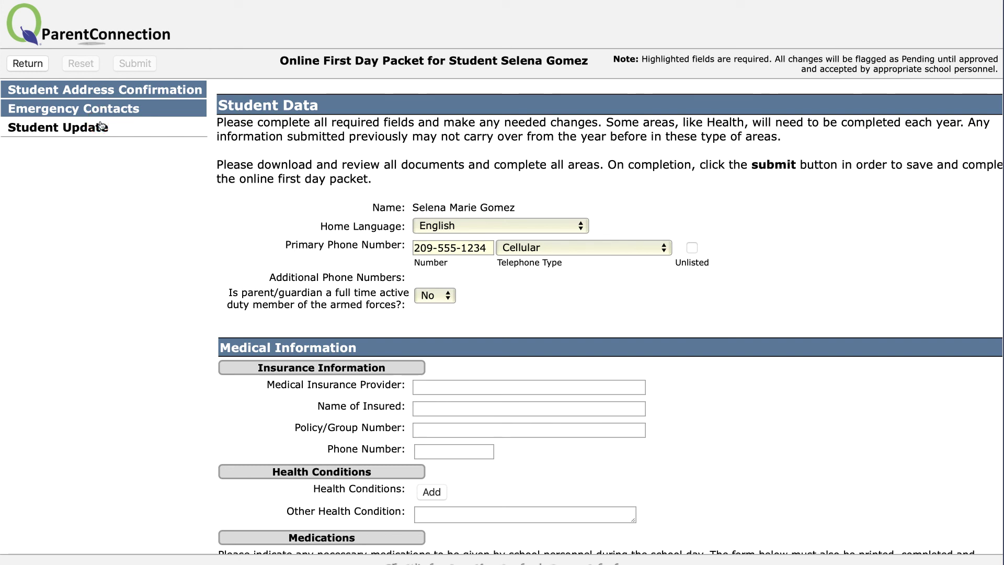
{"action": "left_click", "coordinate": [35, 65]}
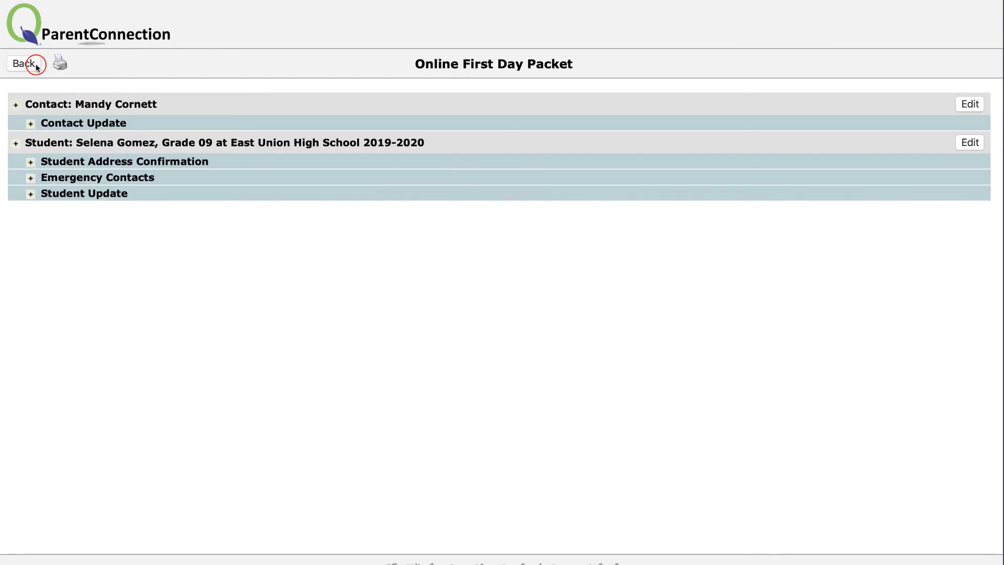